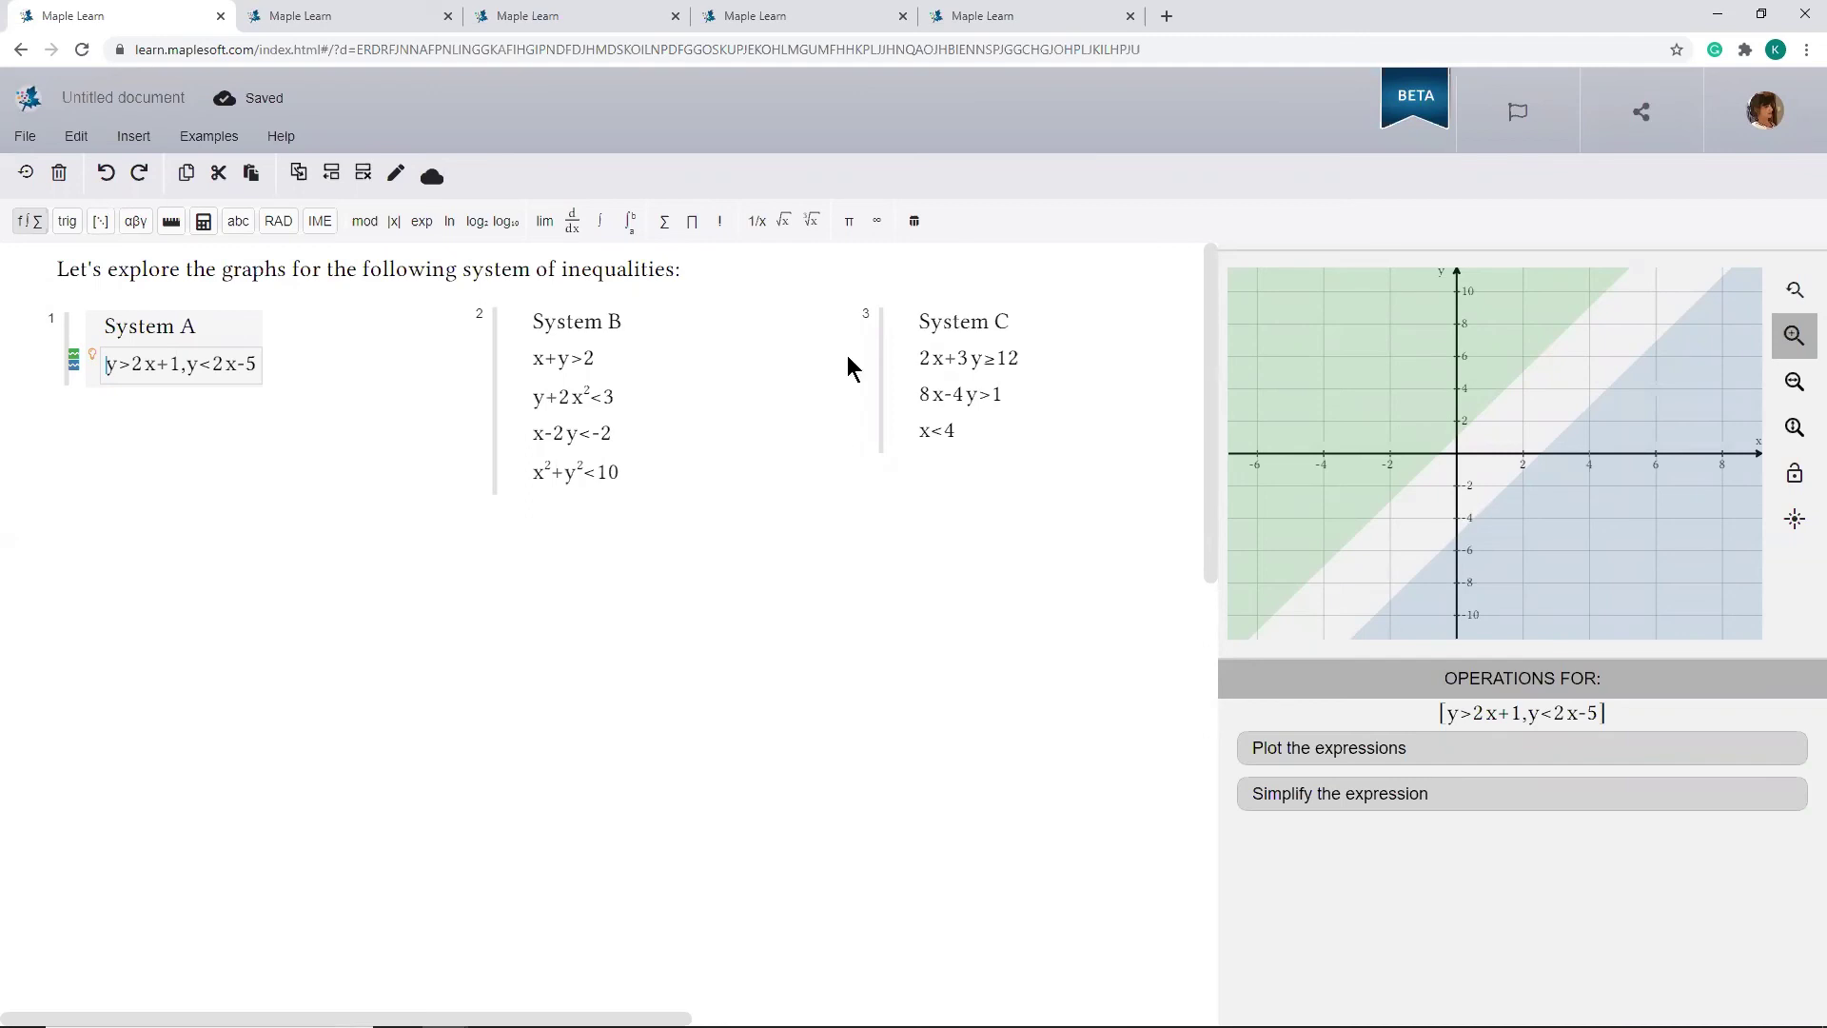
Move the System C group below System B and show System B's inequalities on the graph.
drag(838, 479, 504, 599)
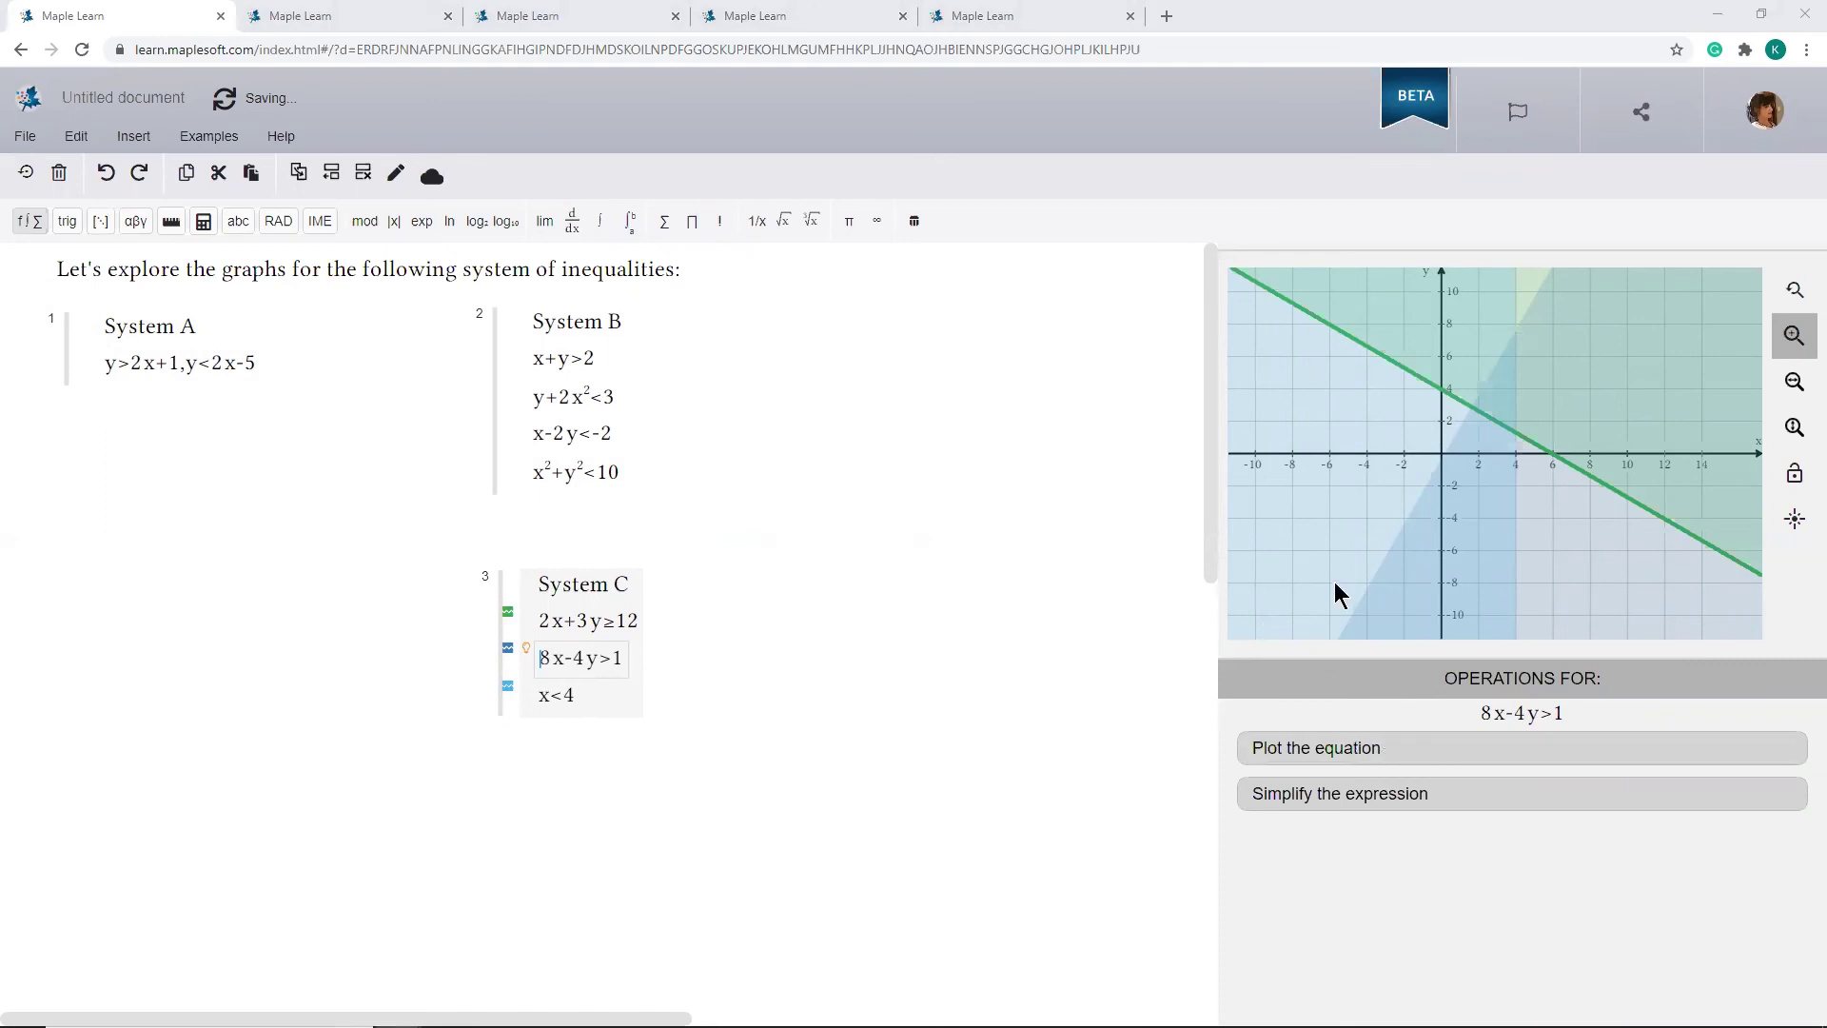
click(592, 441)
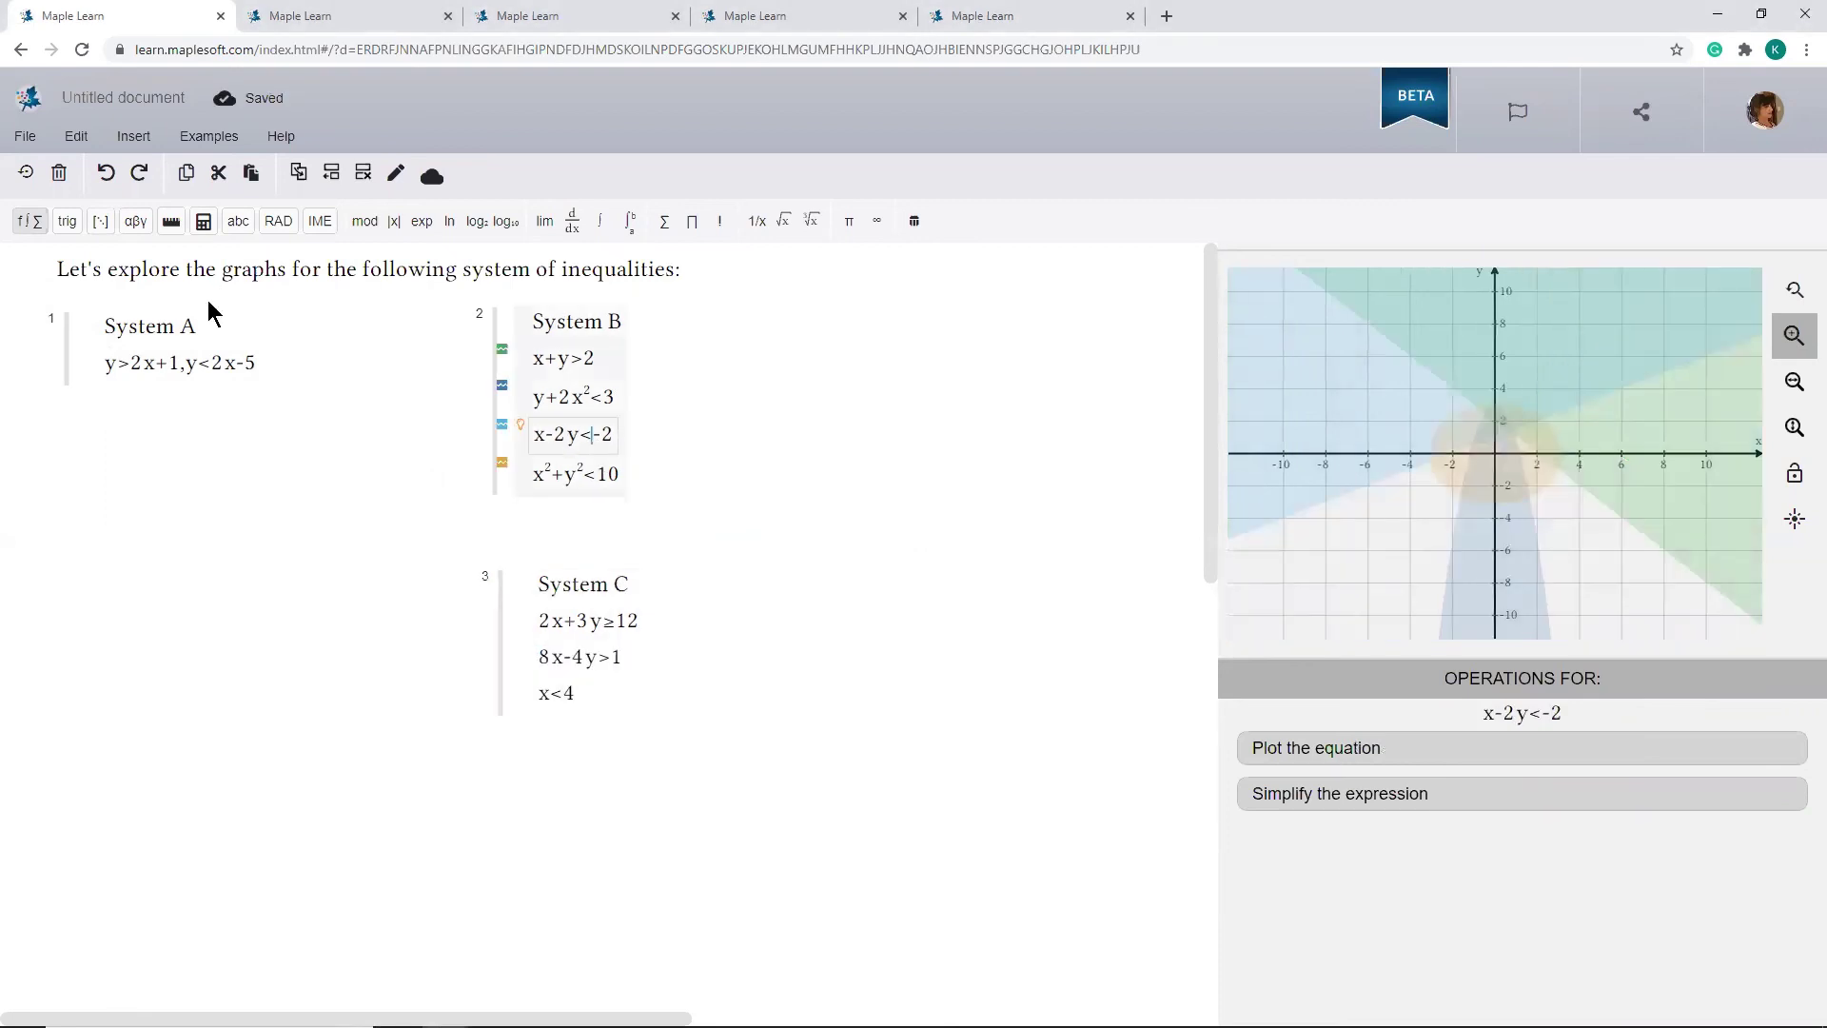
Add the inequality x>3 to the end of System A's list of inequalities.
click(201, 367)
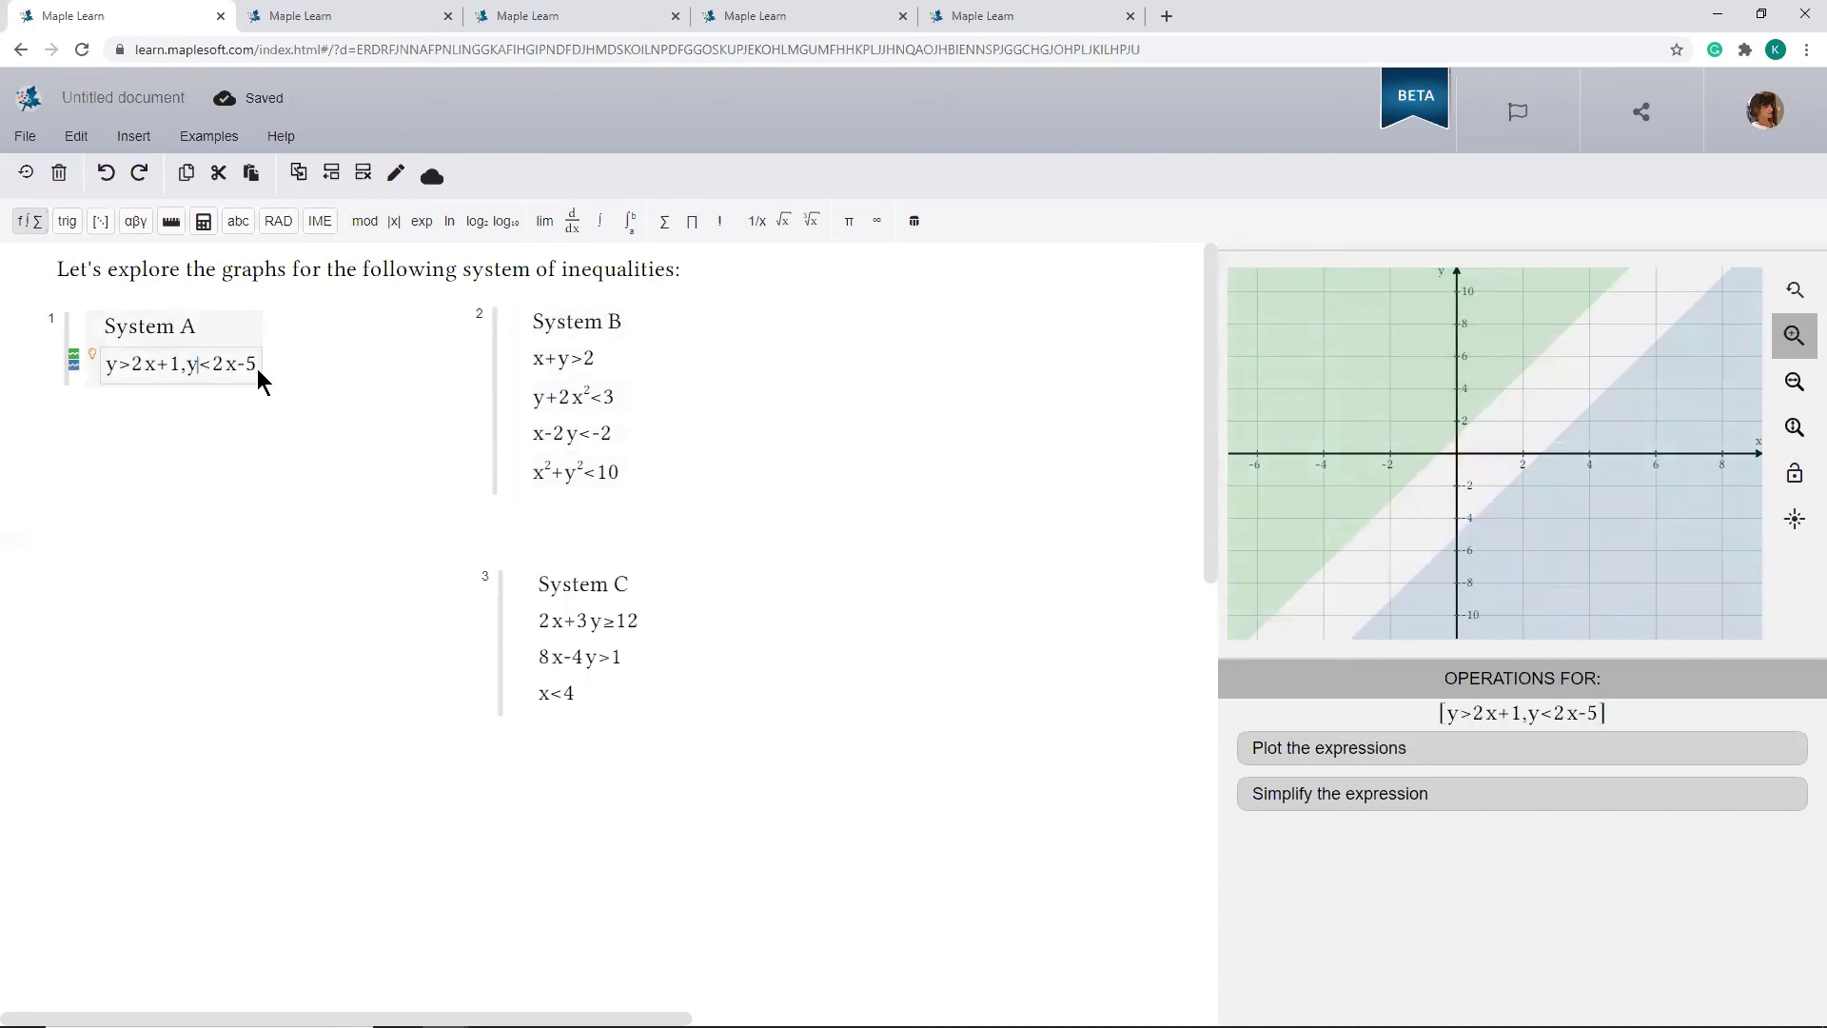
text(,)
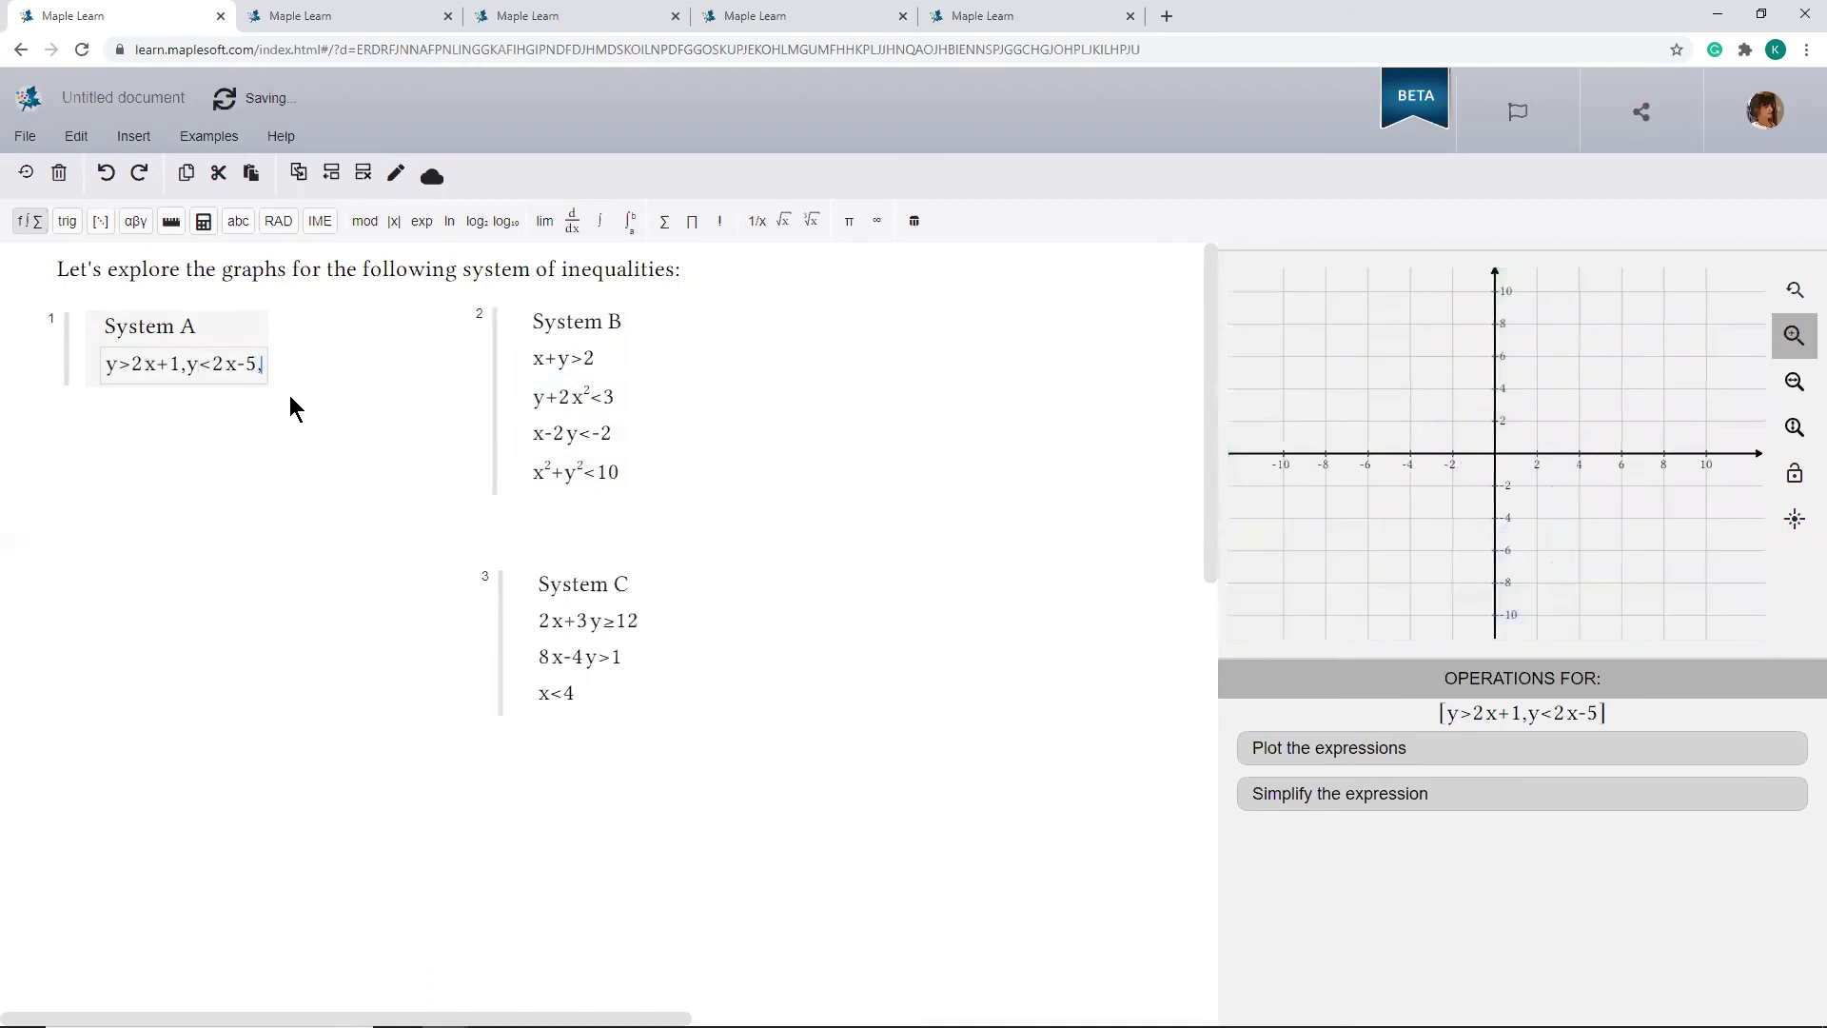
text(x>3)
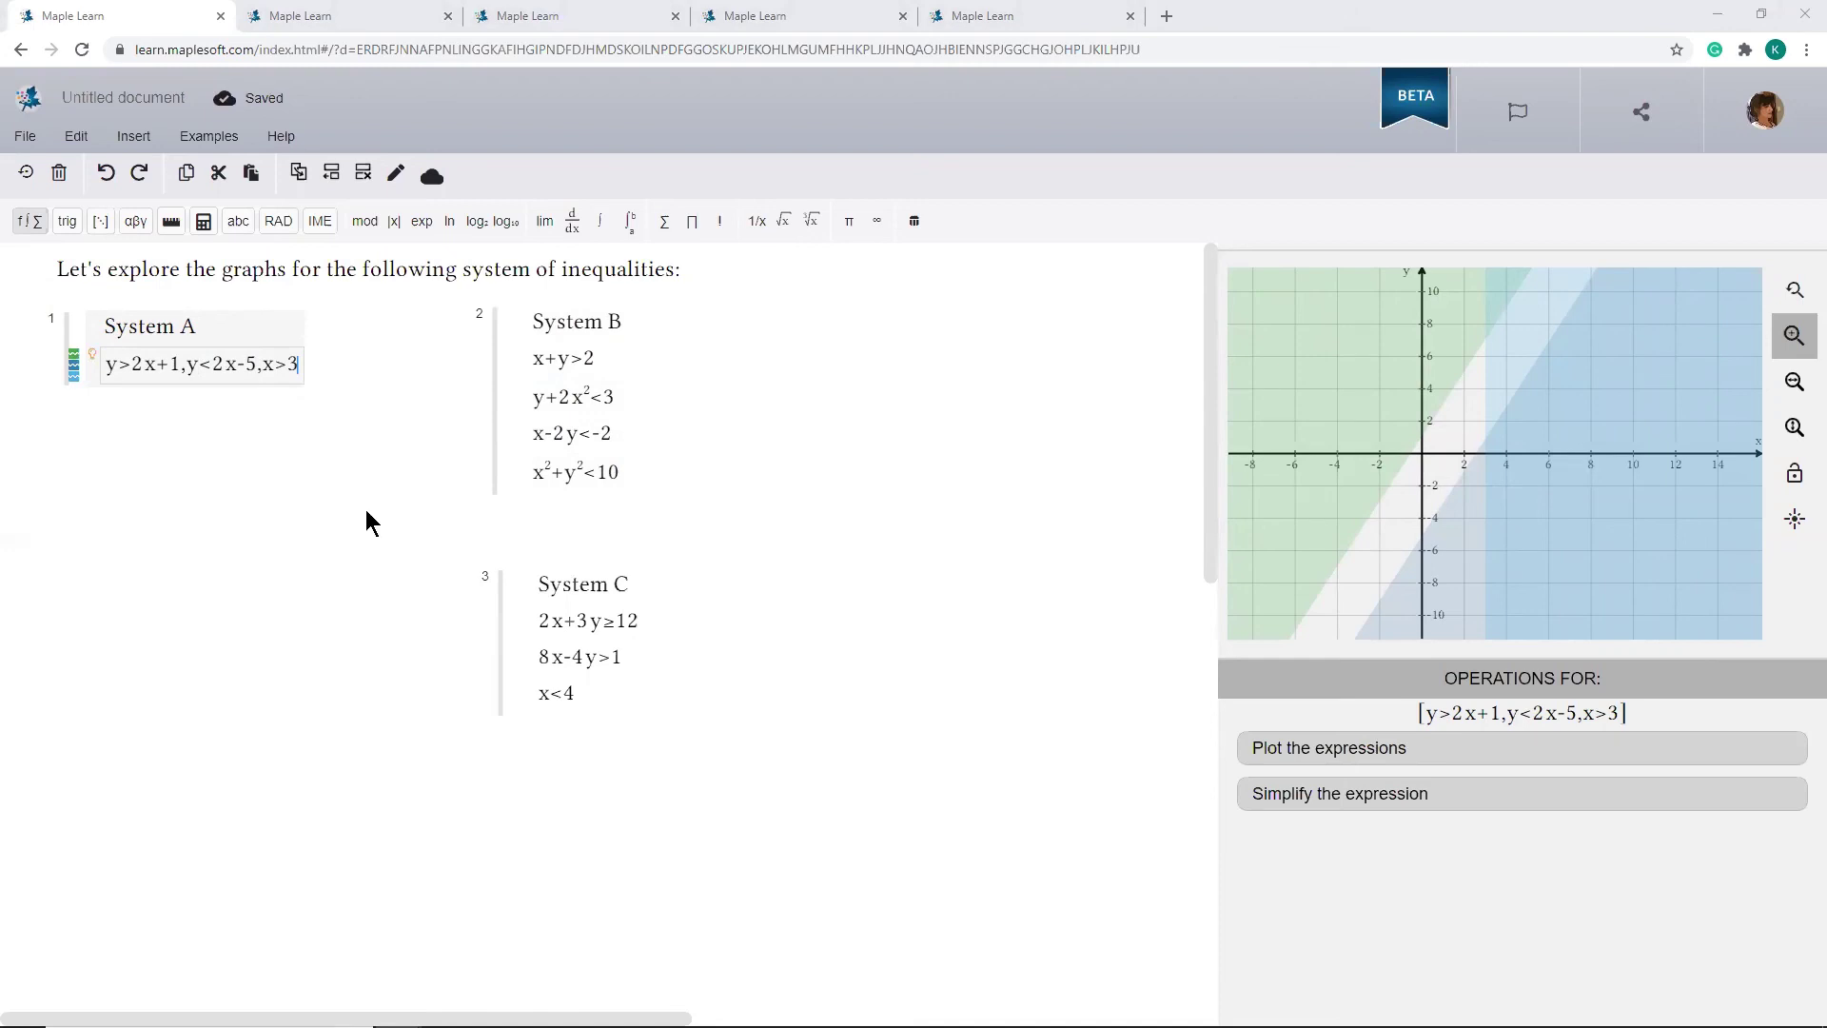
Plot System A's inequalities inside its group and add the note "No solution exists" below the plot.
click(1299, 762)
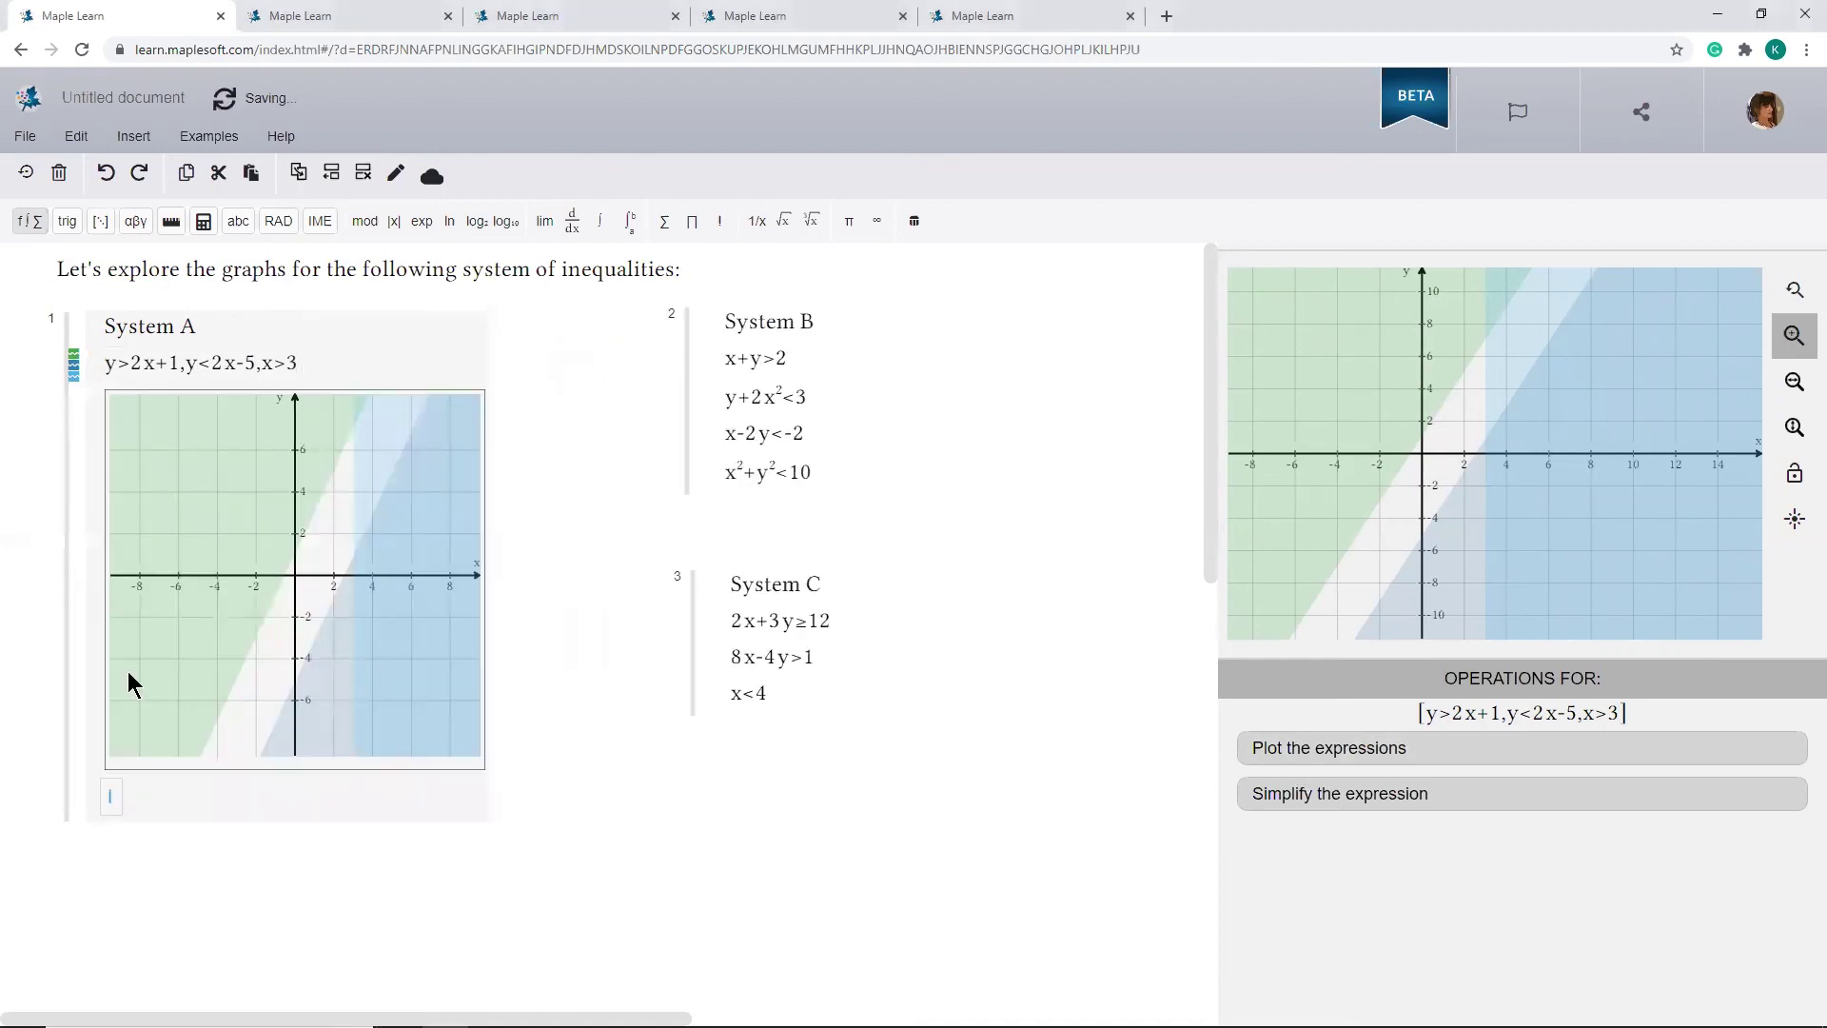
click(110, 799)
text(No solution exists)
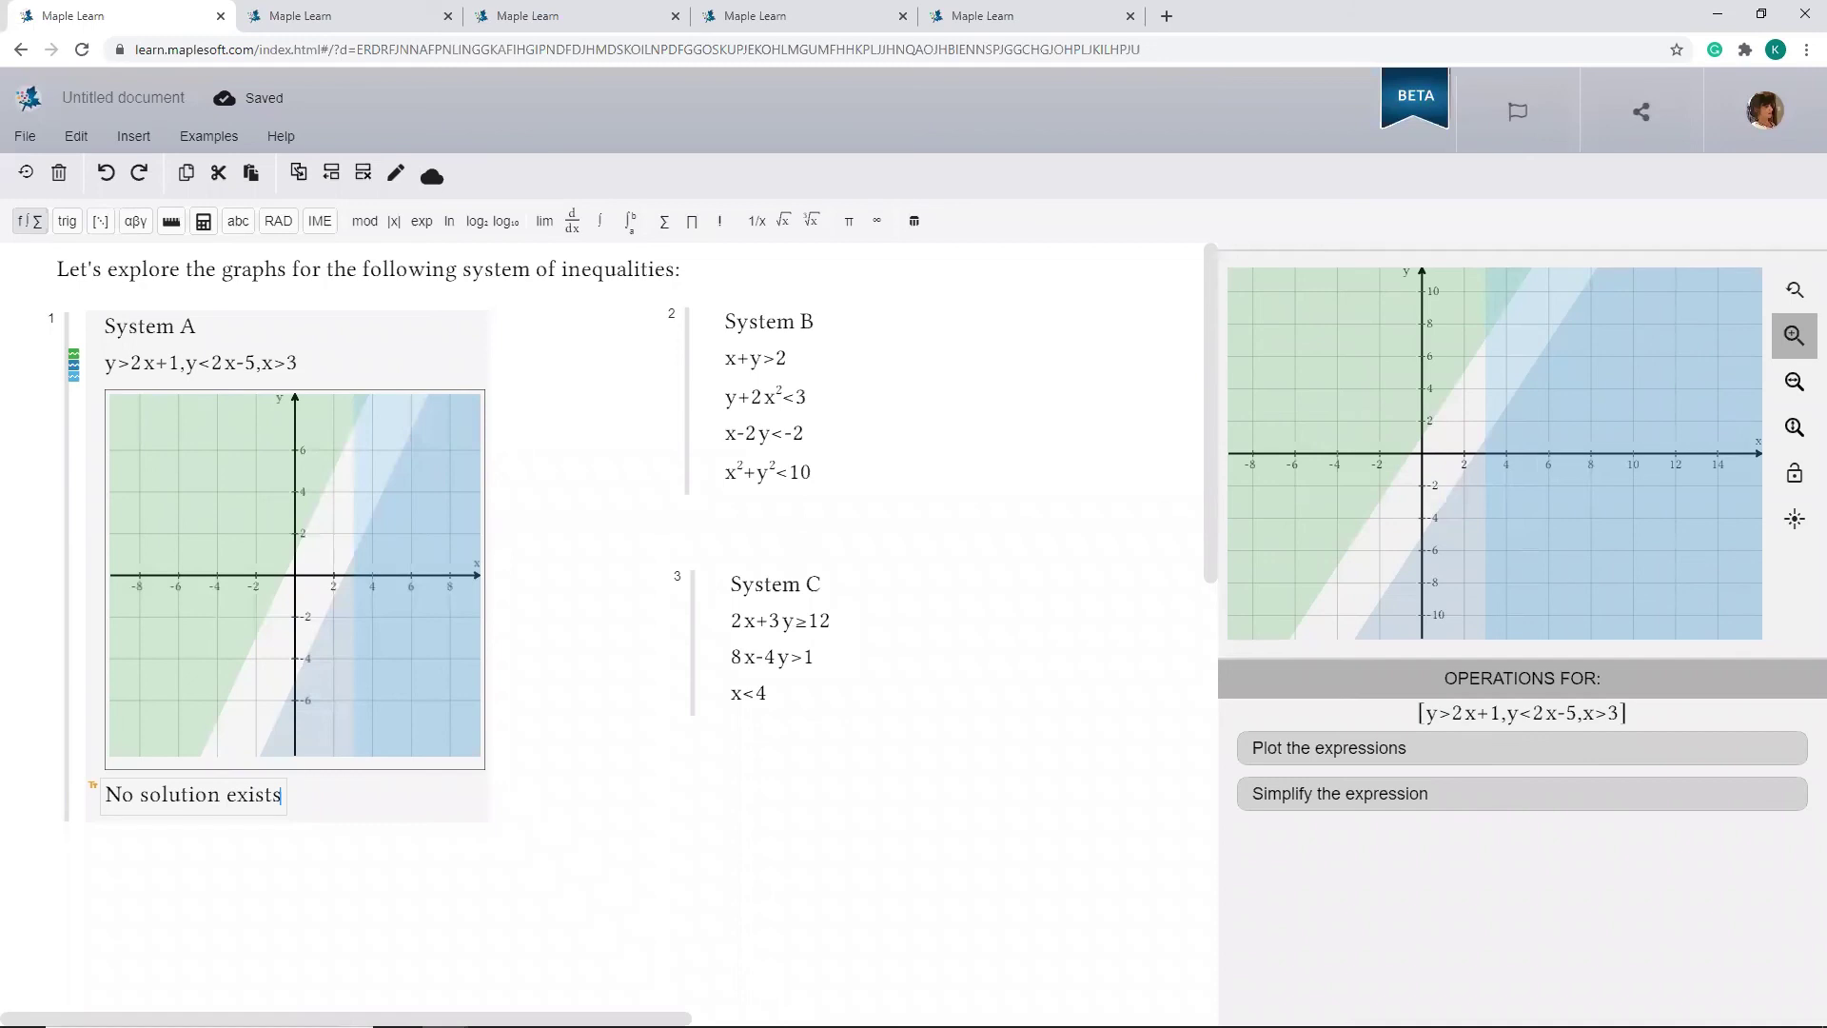
Switch to the function transformation document and parameterize a, b, h and k for g(x).
click(295, 16)
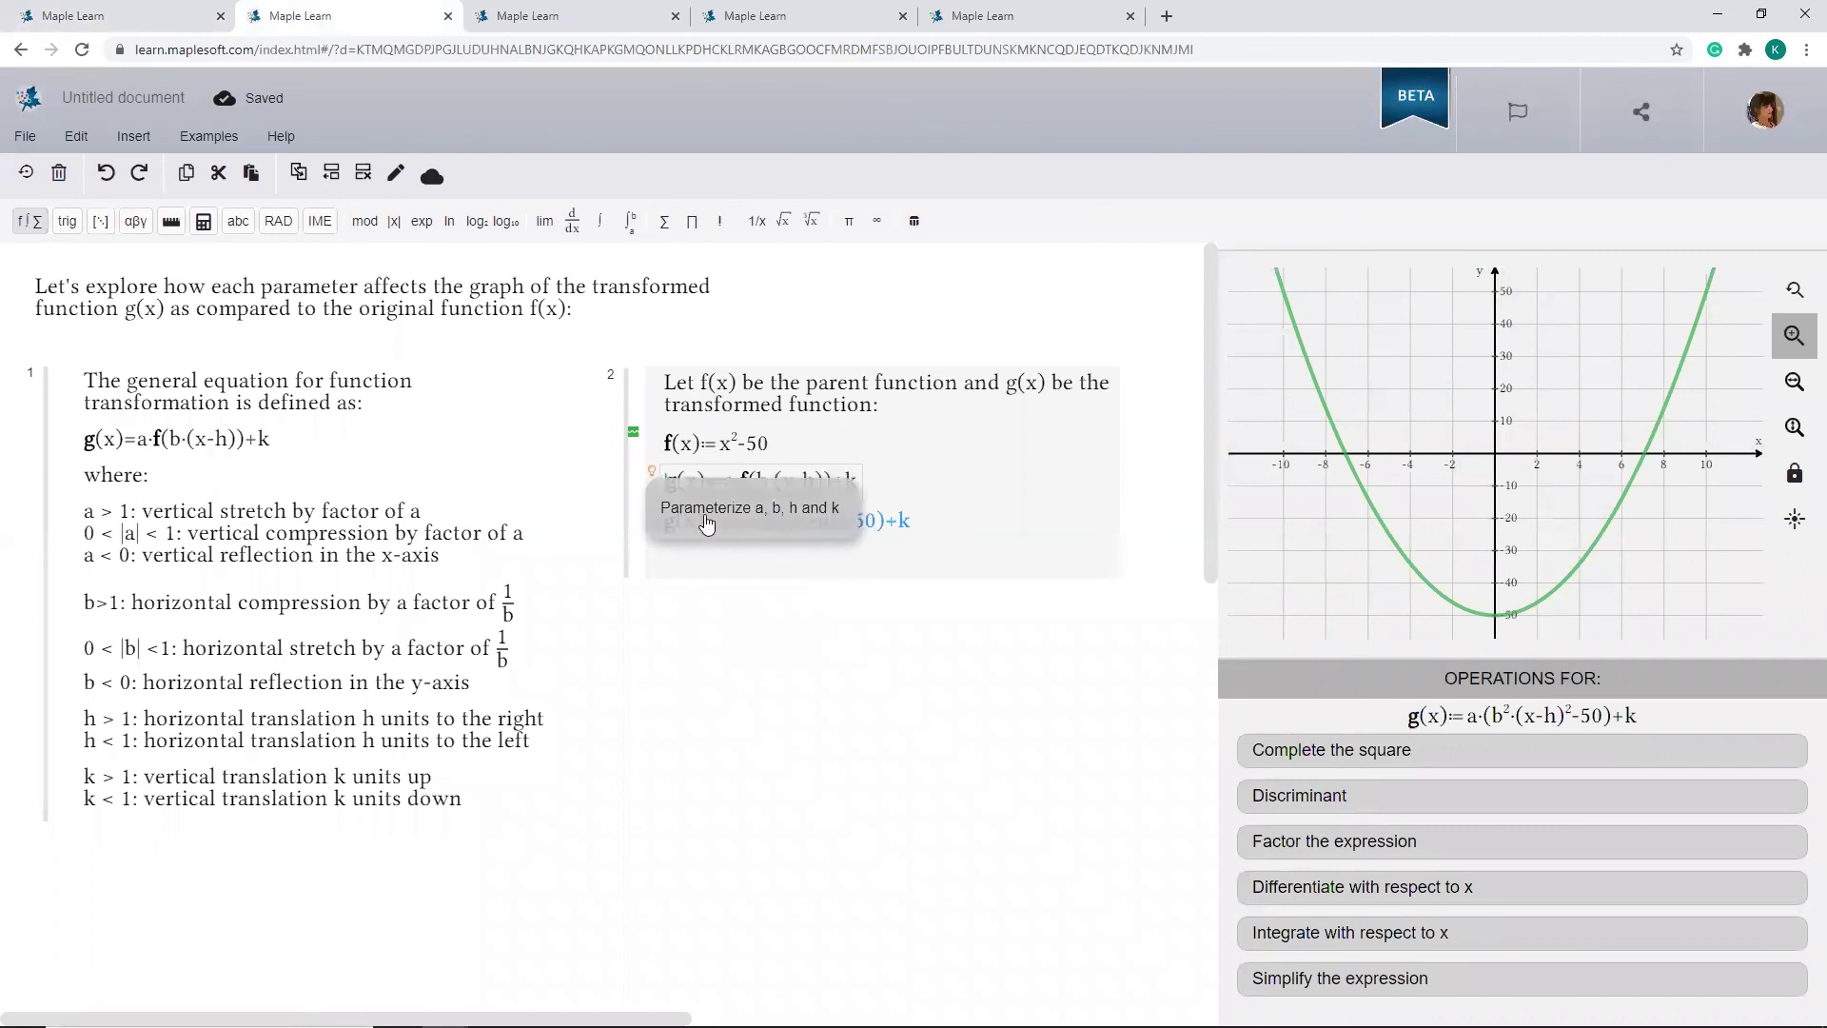
click(706, 510)
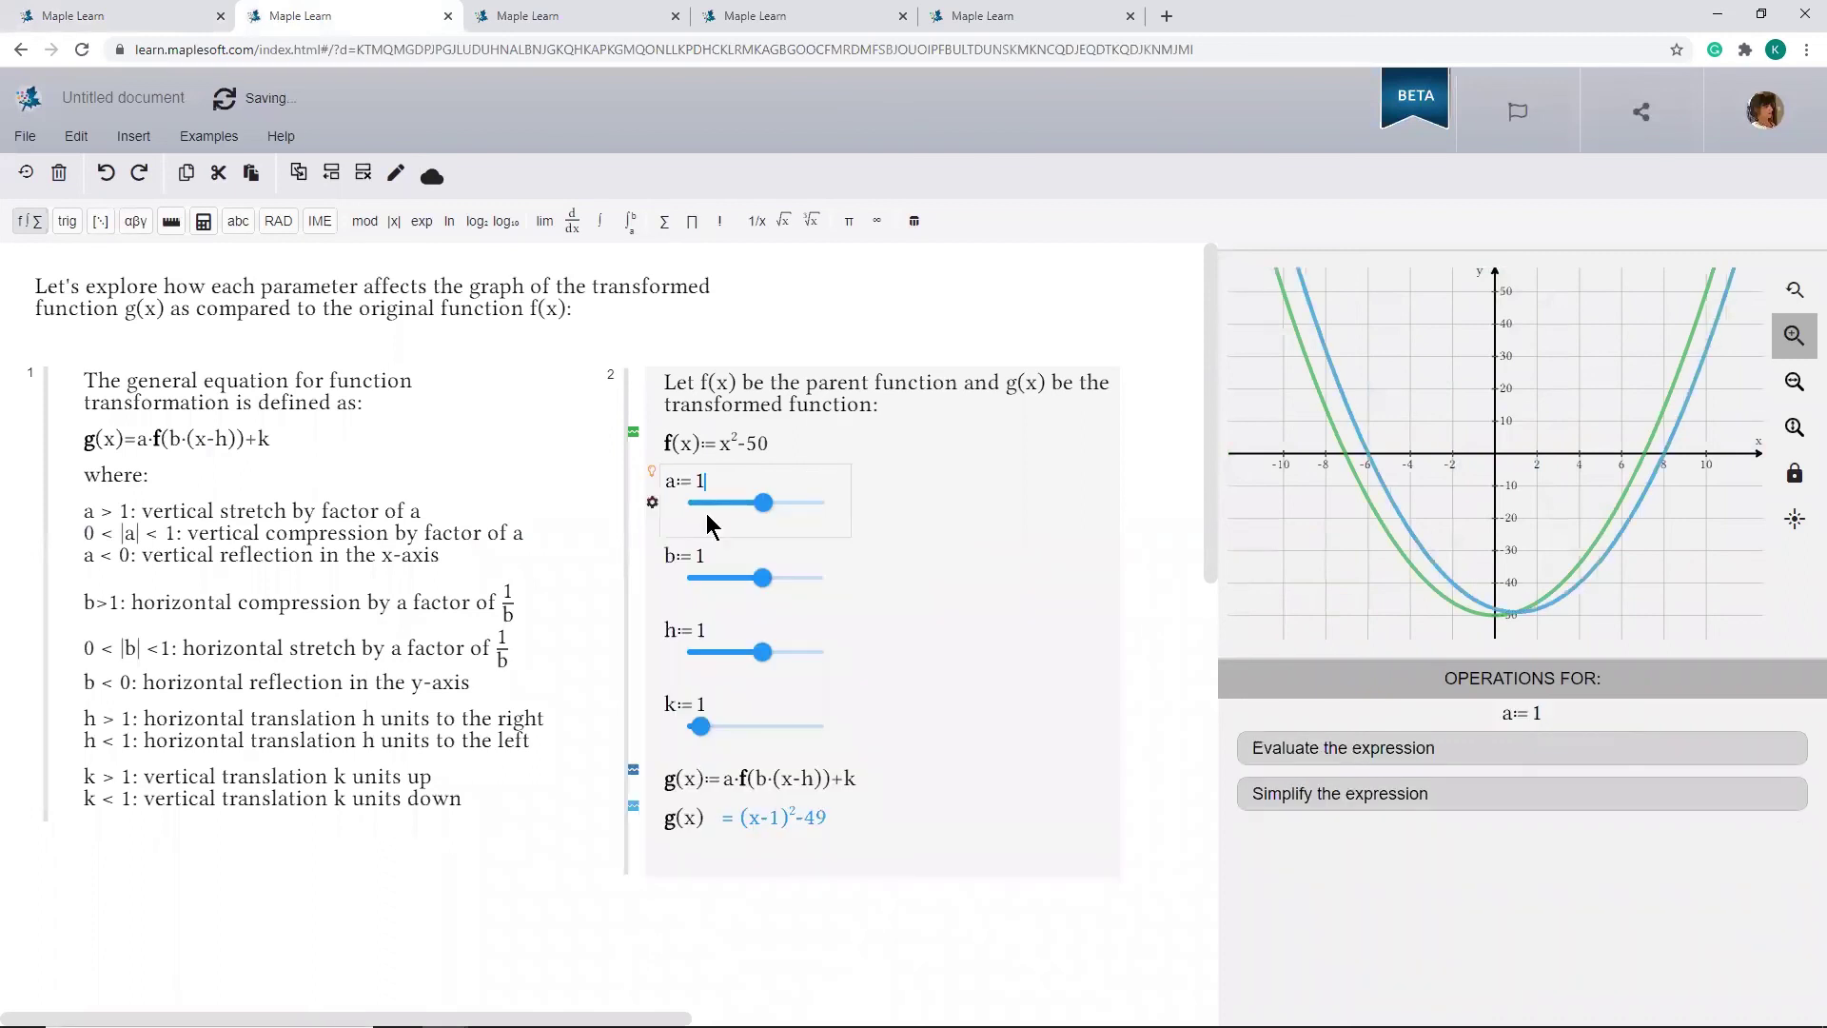
Adjust the parameter sliders to a = -1.25, b = 2.92, h = -3.19 and k = 5, and mark the key points on the graph.
drag(778, 514, 746, 513)
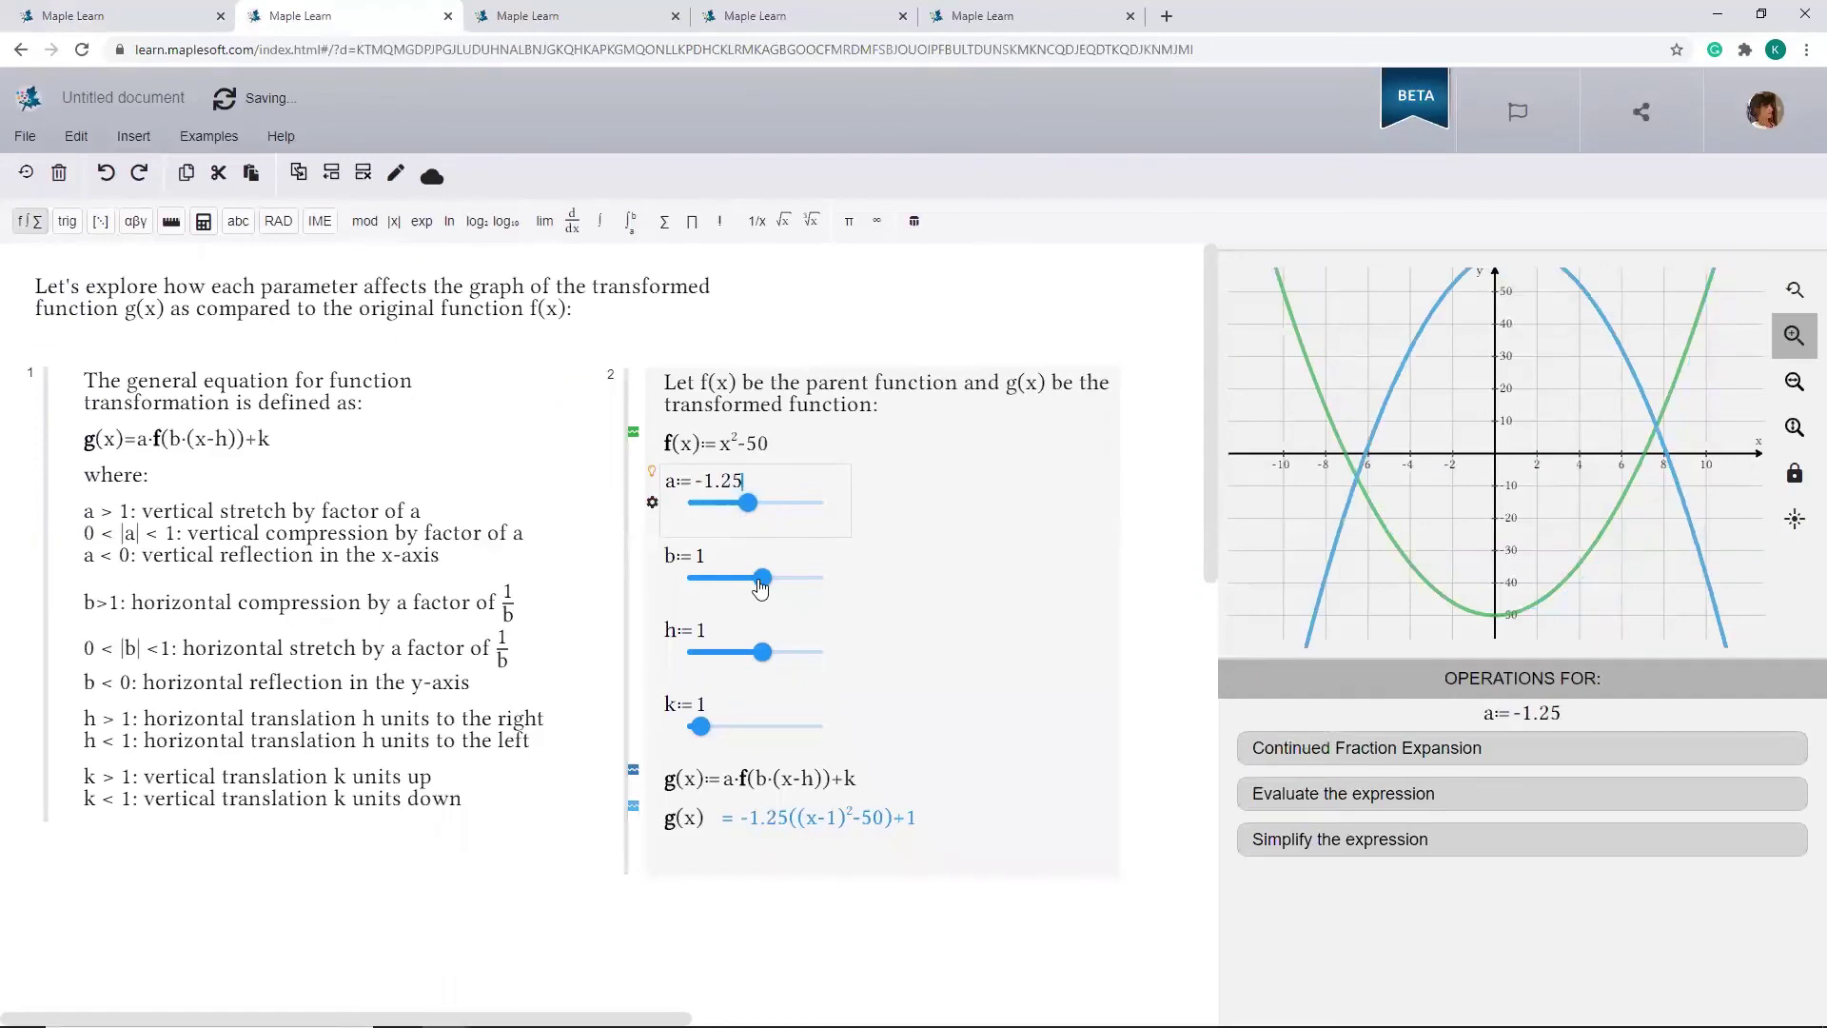
drag(763, 583, 790, 588)
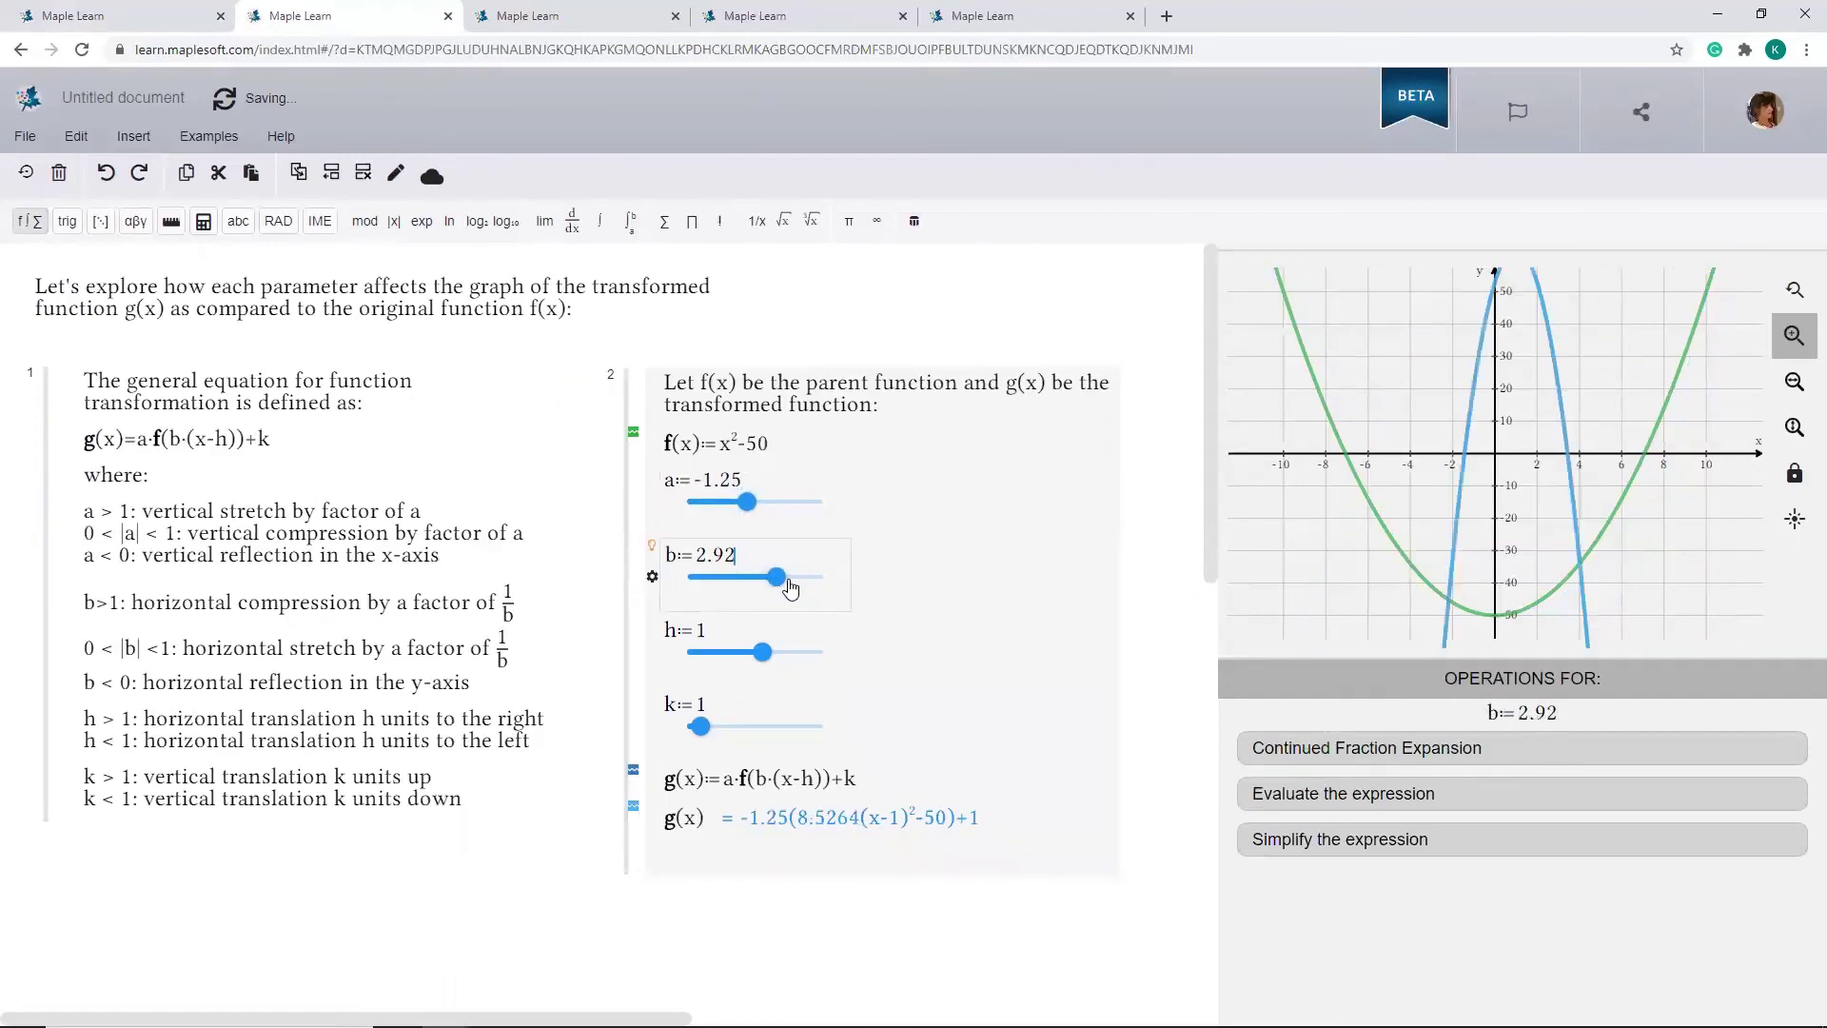
drag(753, 658, 735, 656)
drag(700, 728, 757, 726)
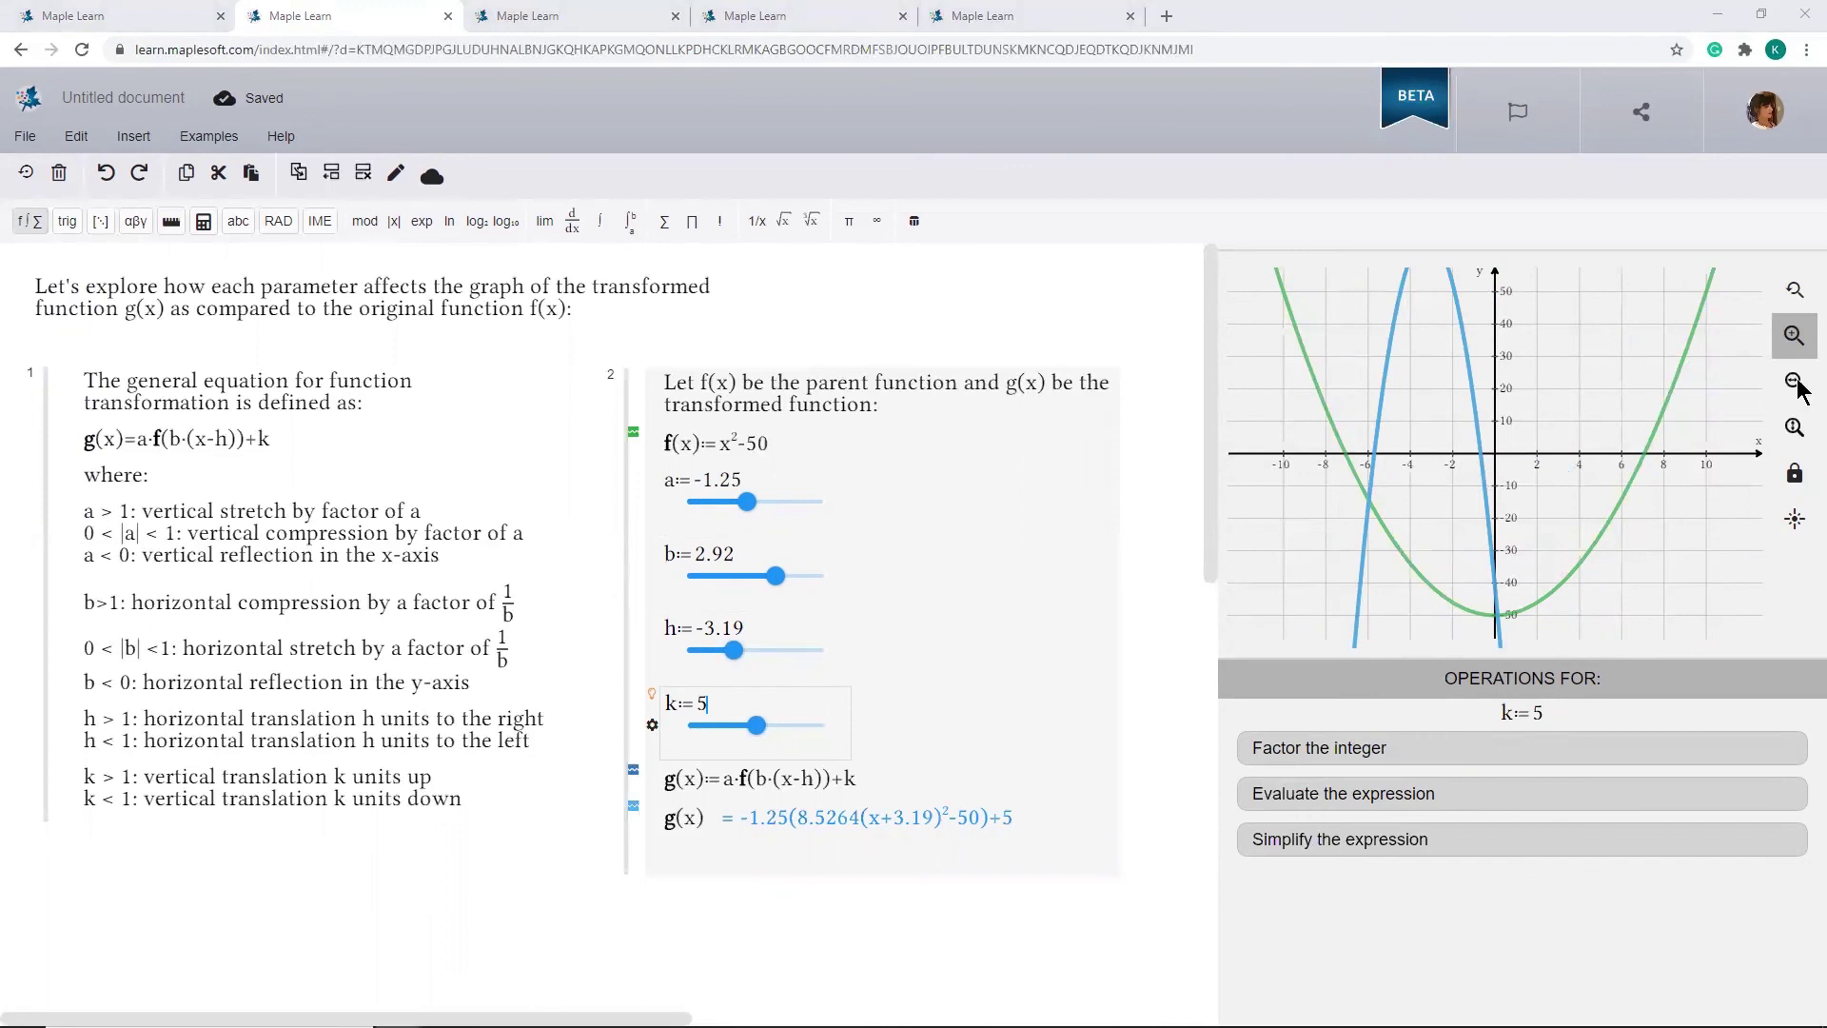
click(1796, 524)
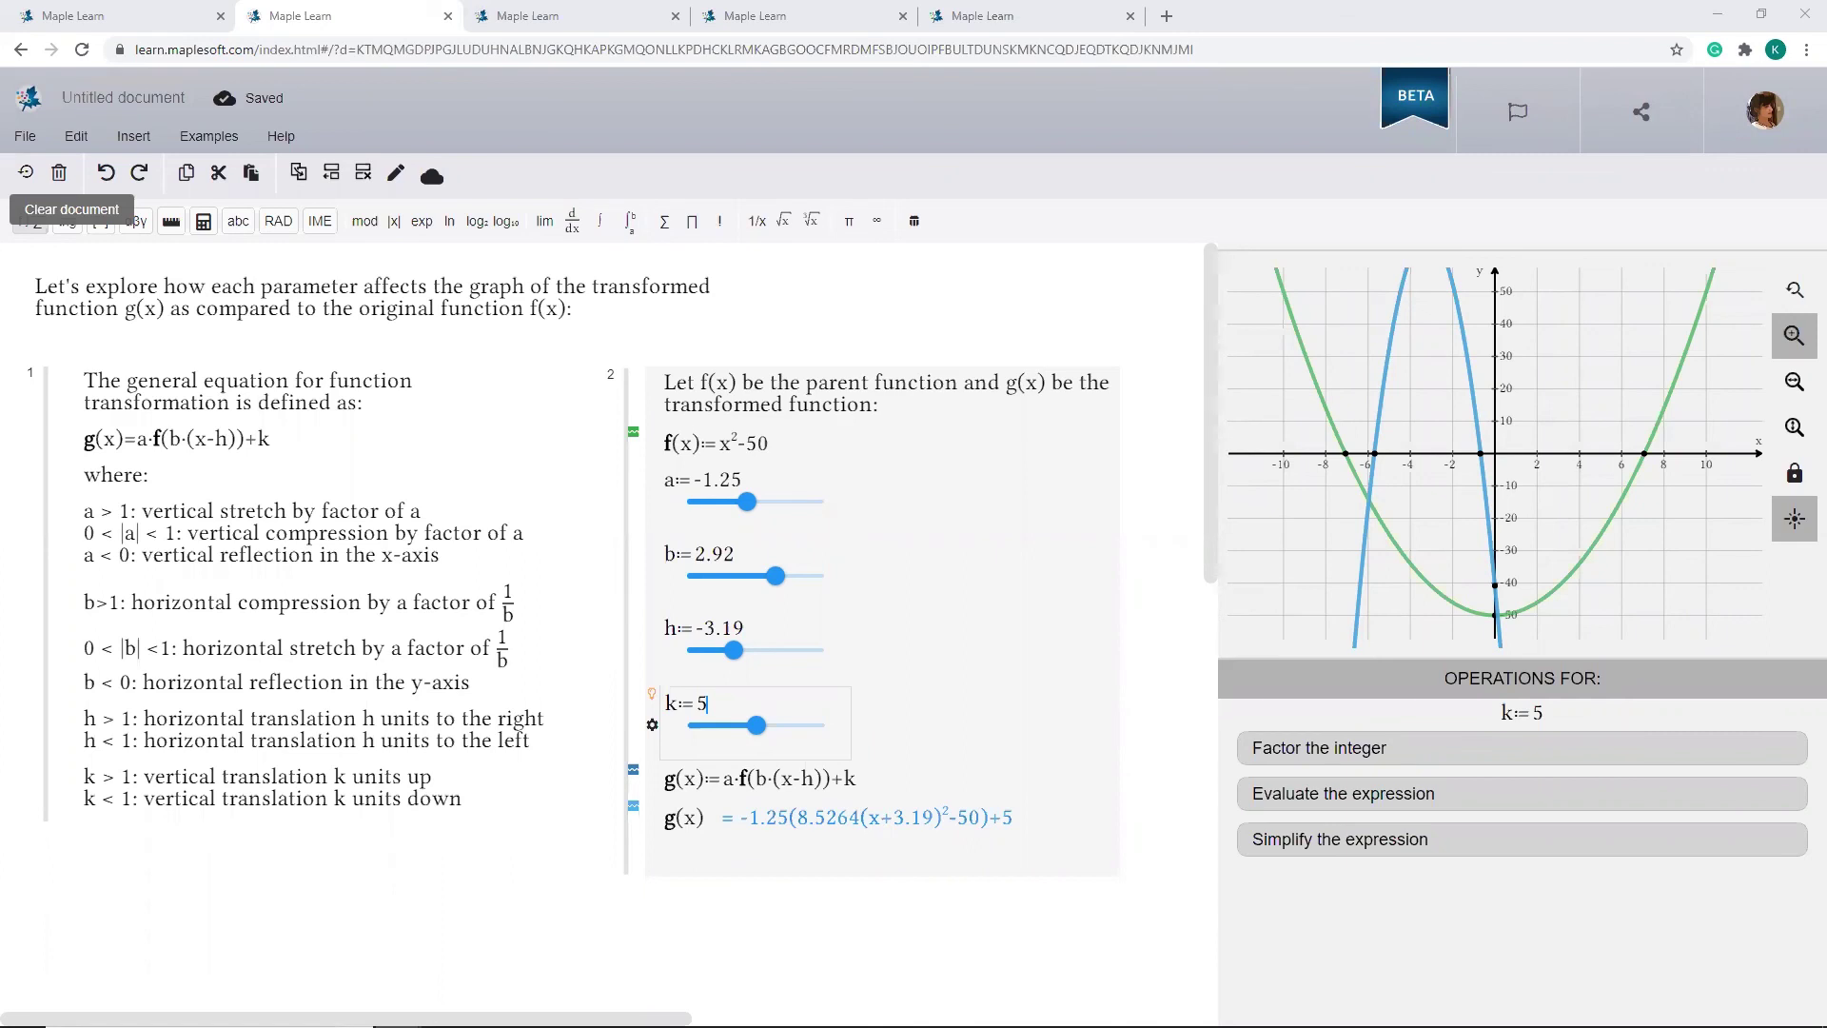
Switch to the car stopping time document and adjust the initial speed slider to 118 m/s.
click(606, 14)
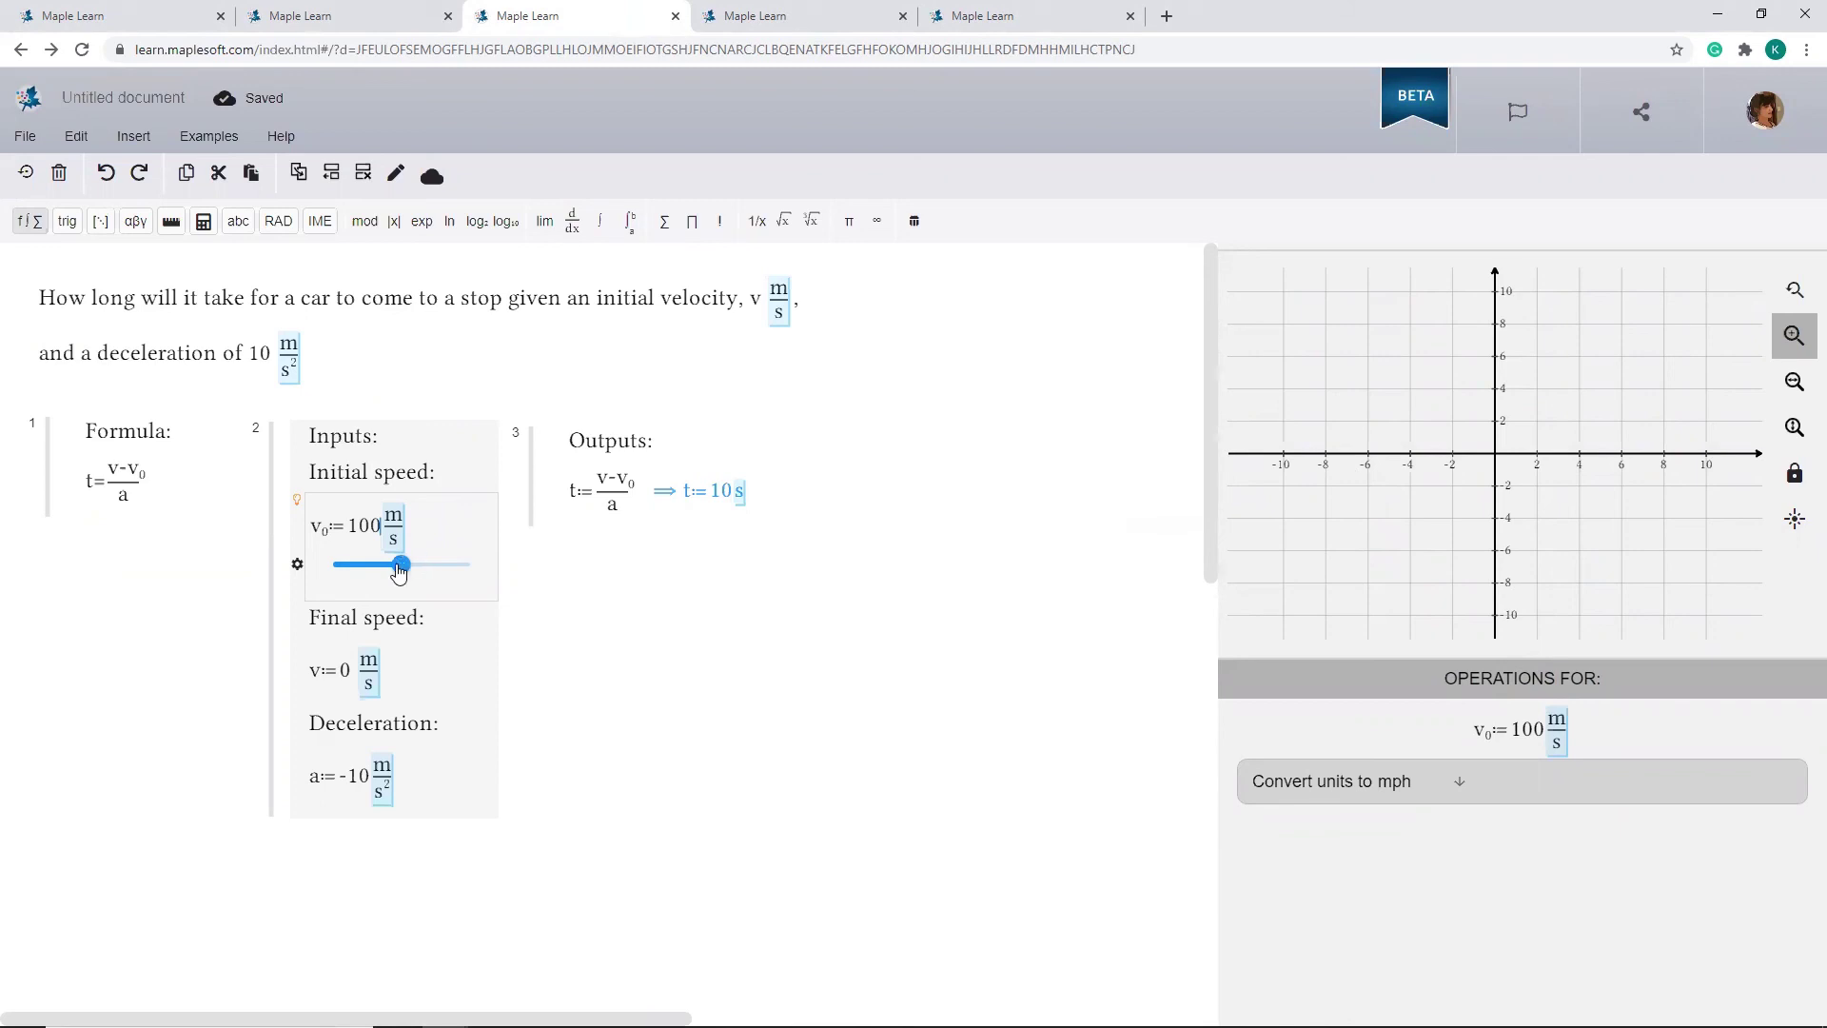
mouse_move(398, 571)
mouse_down()
mouse_move(432, 571)
mouse_move(413, 571)
mouse_up()
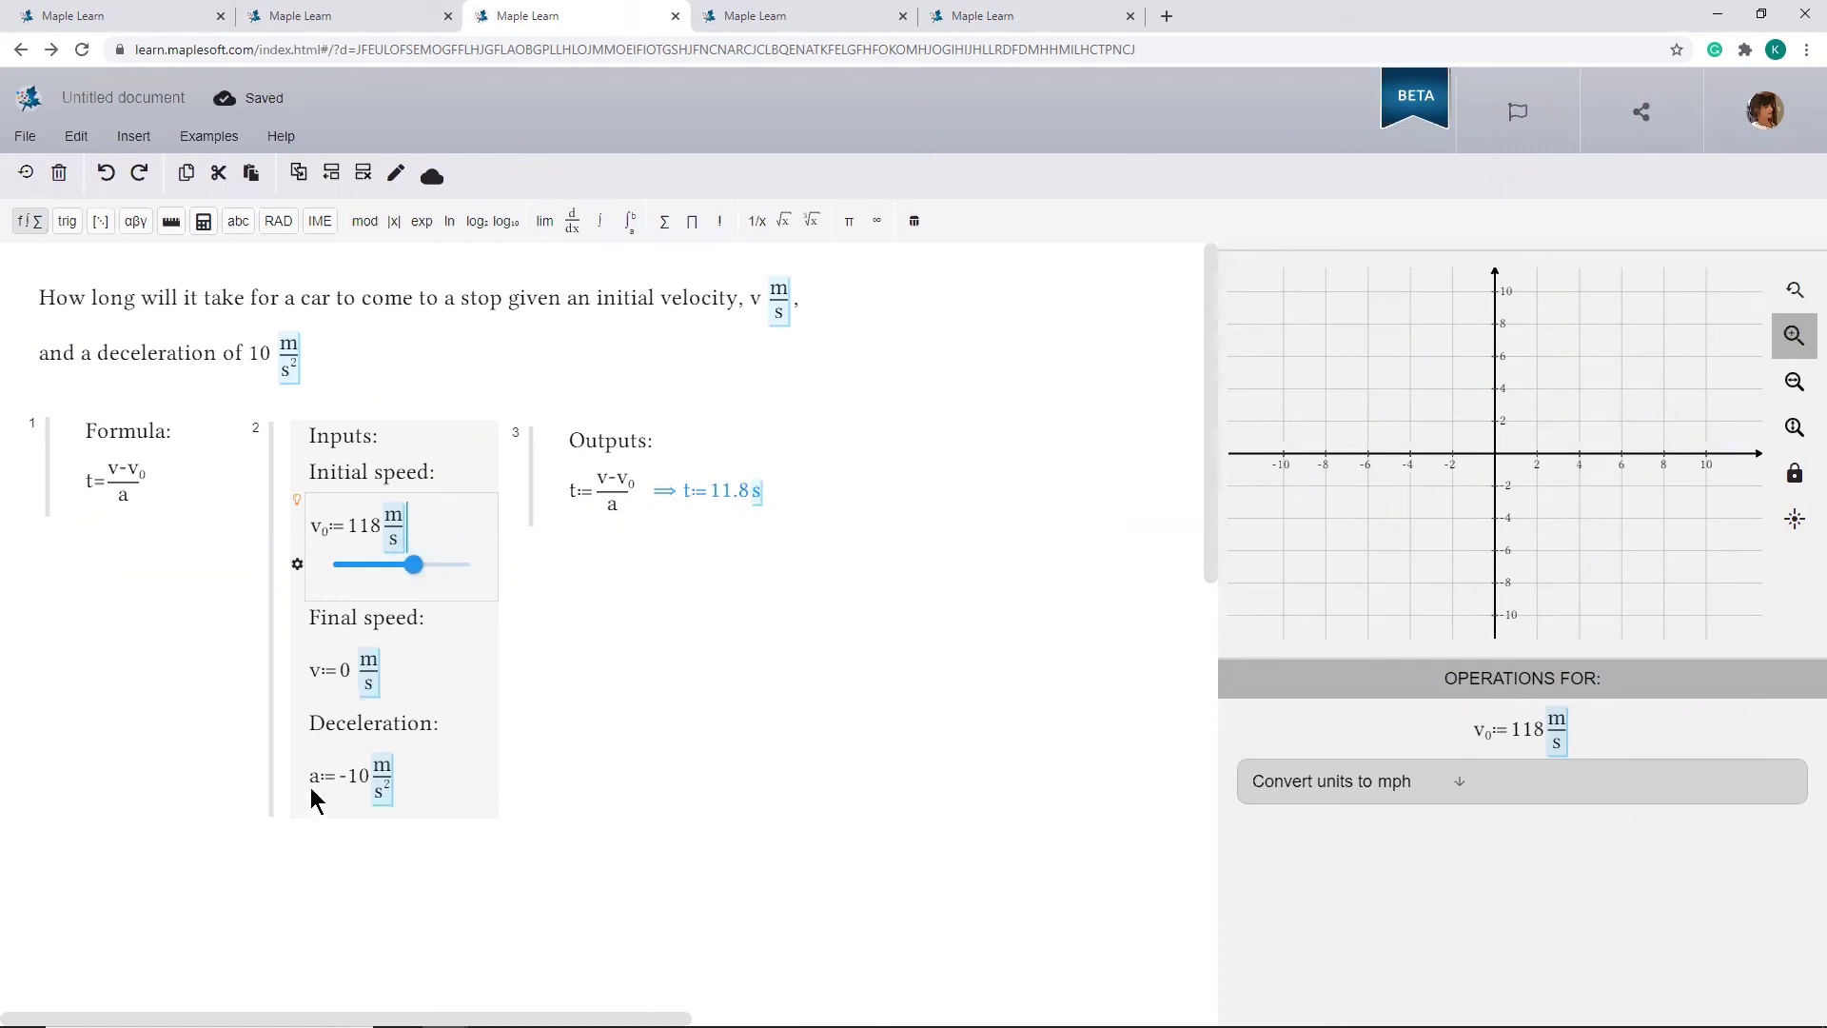
Enable a slider for the deceleration a and adjust it to -5.62 m/s².
click(295, 759)
click(297, 750)
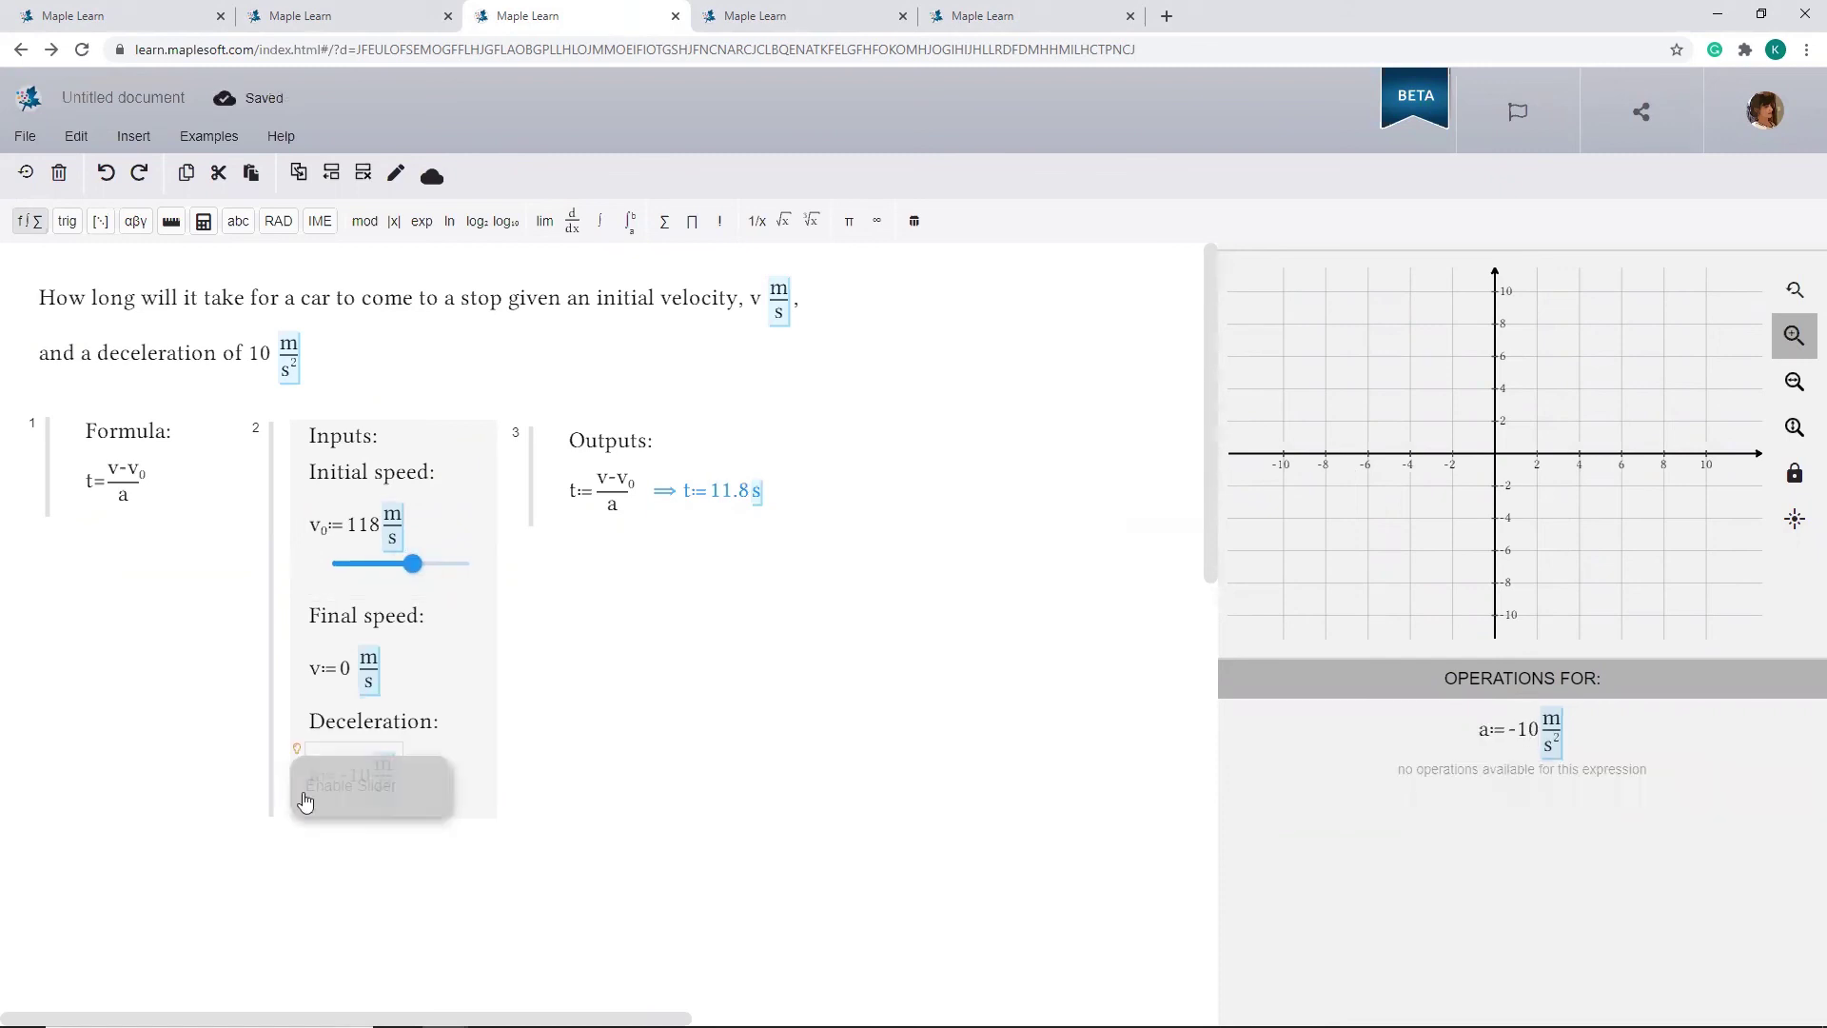
click(389, 843)
drag(404, 823, 437, 816)
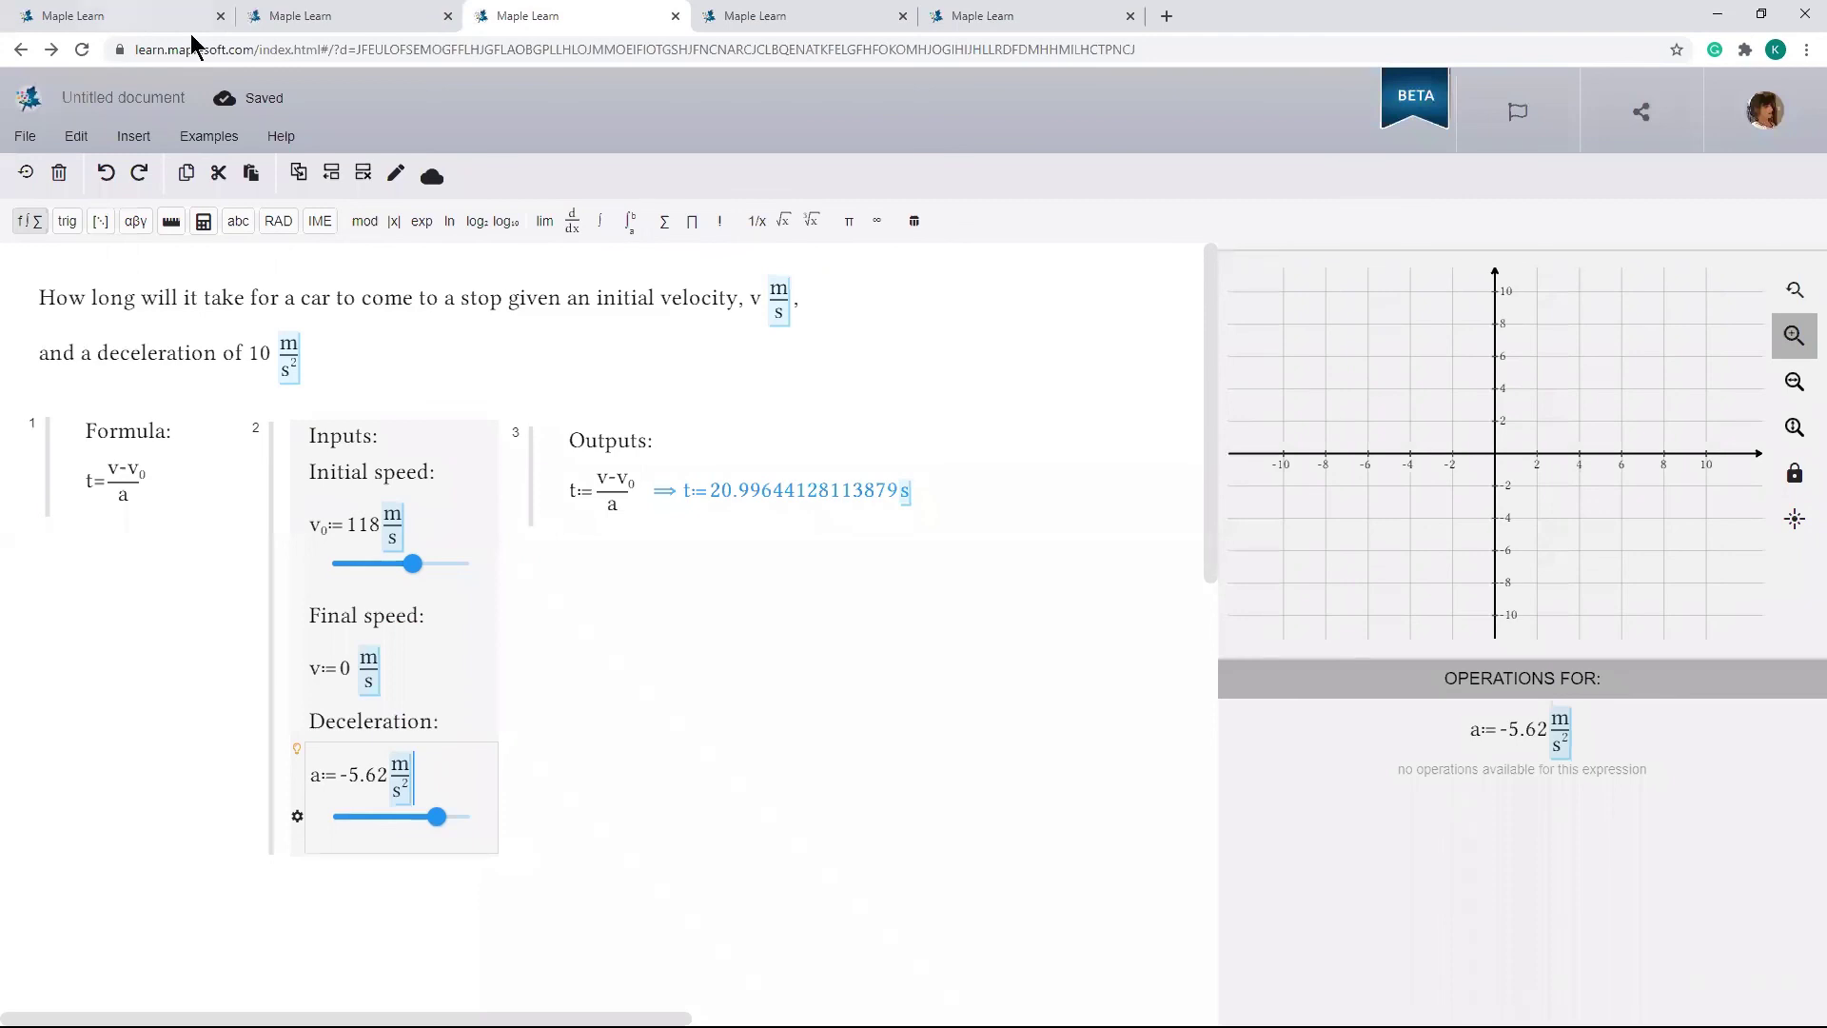
Switch to the consecutive odd integers document and open its sharing options.
click(828, 14)
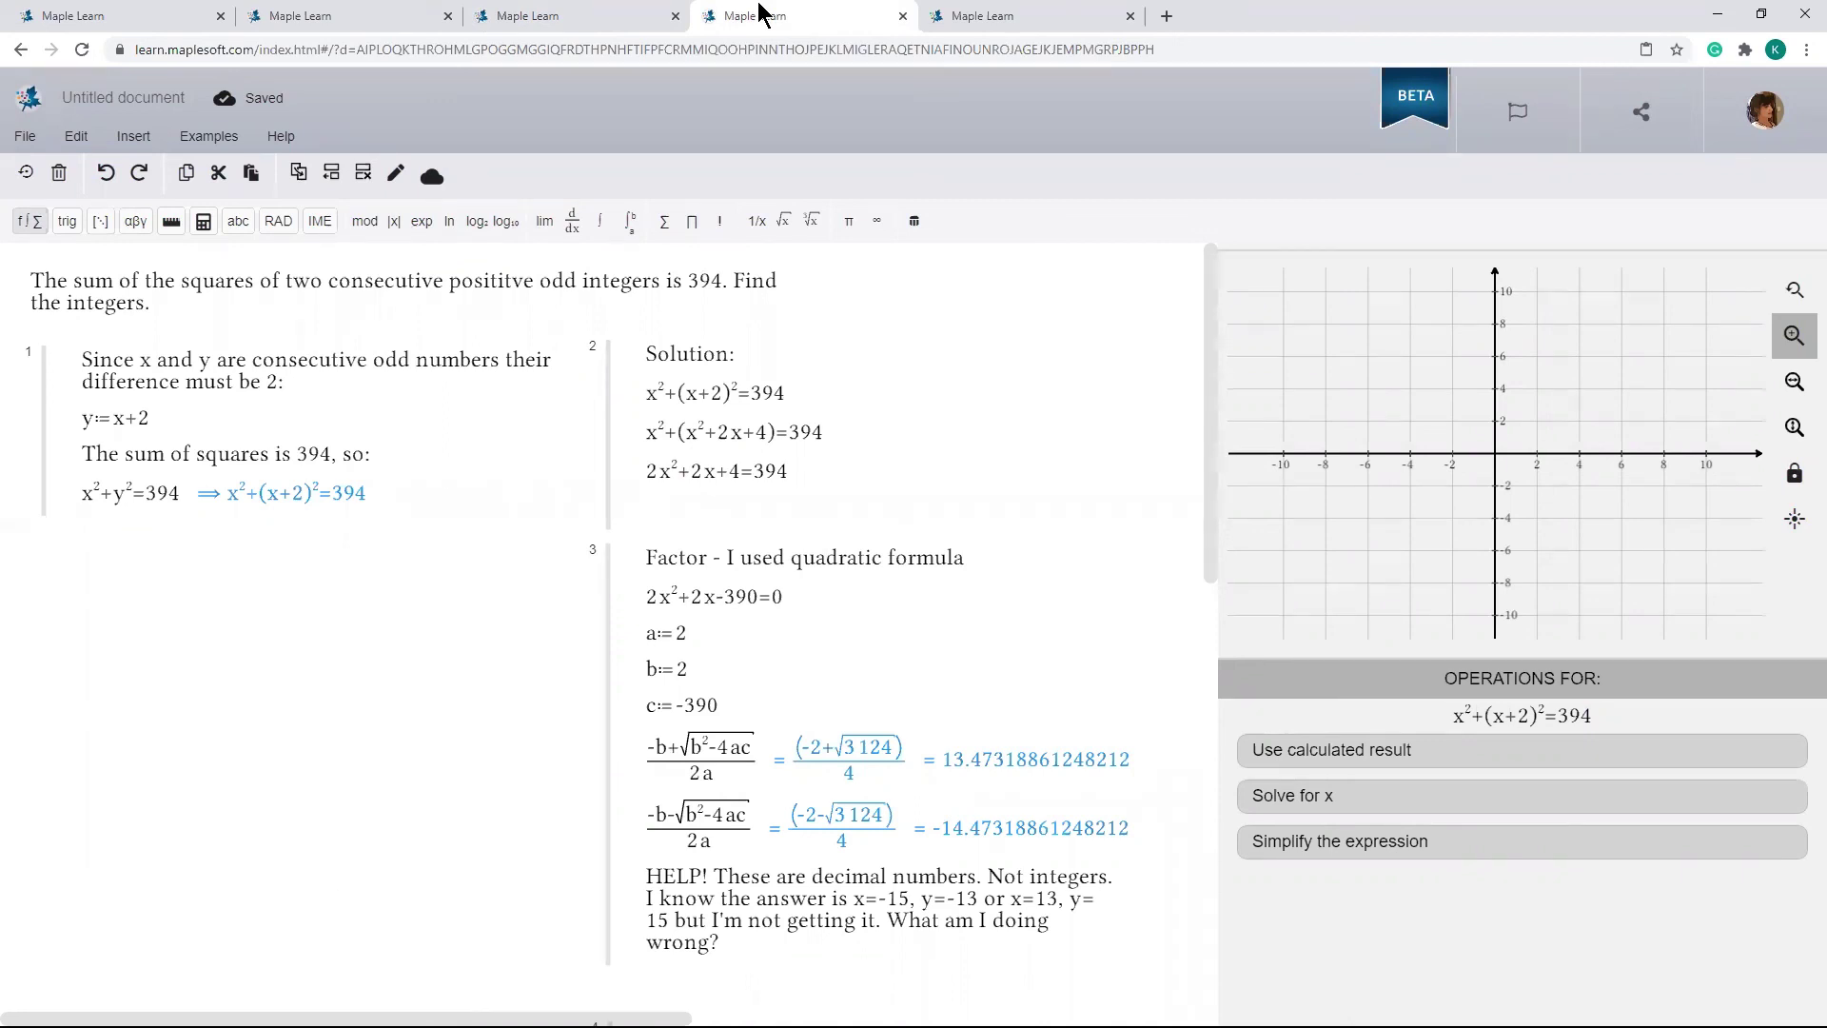
click(1643, 119)
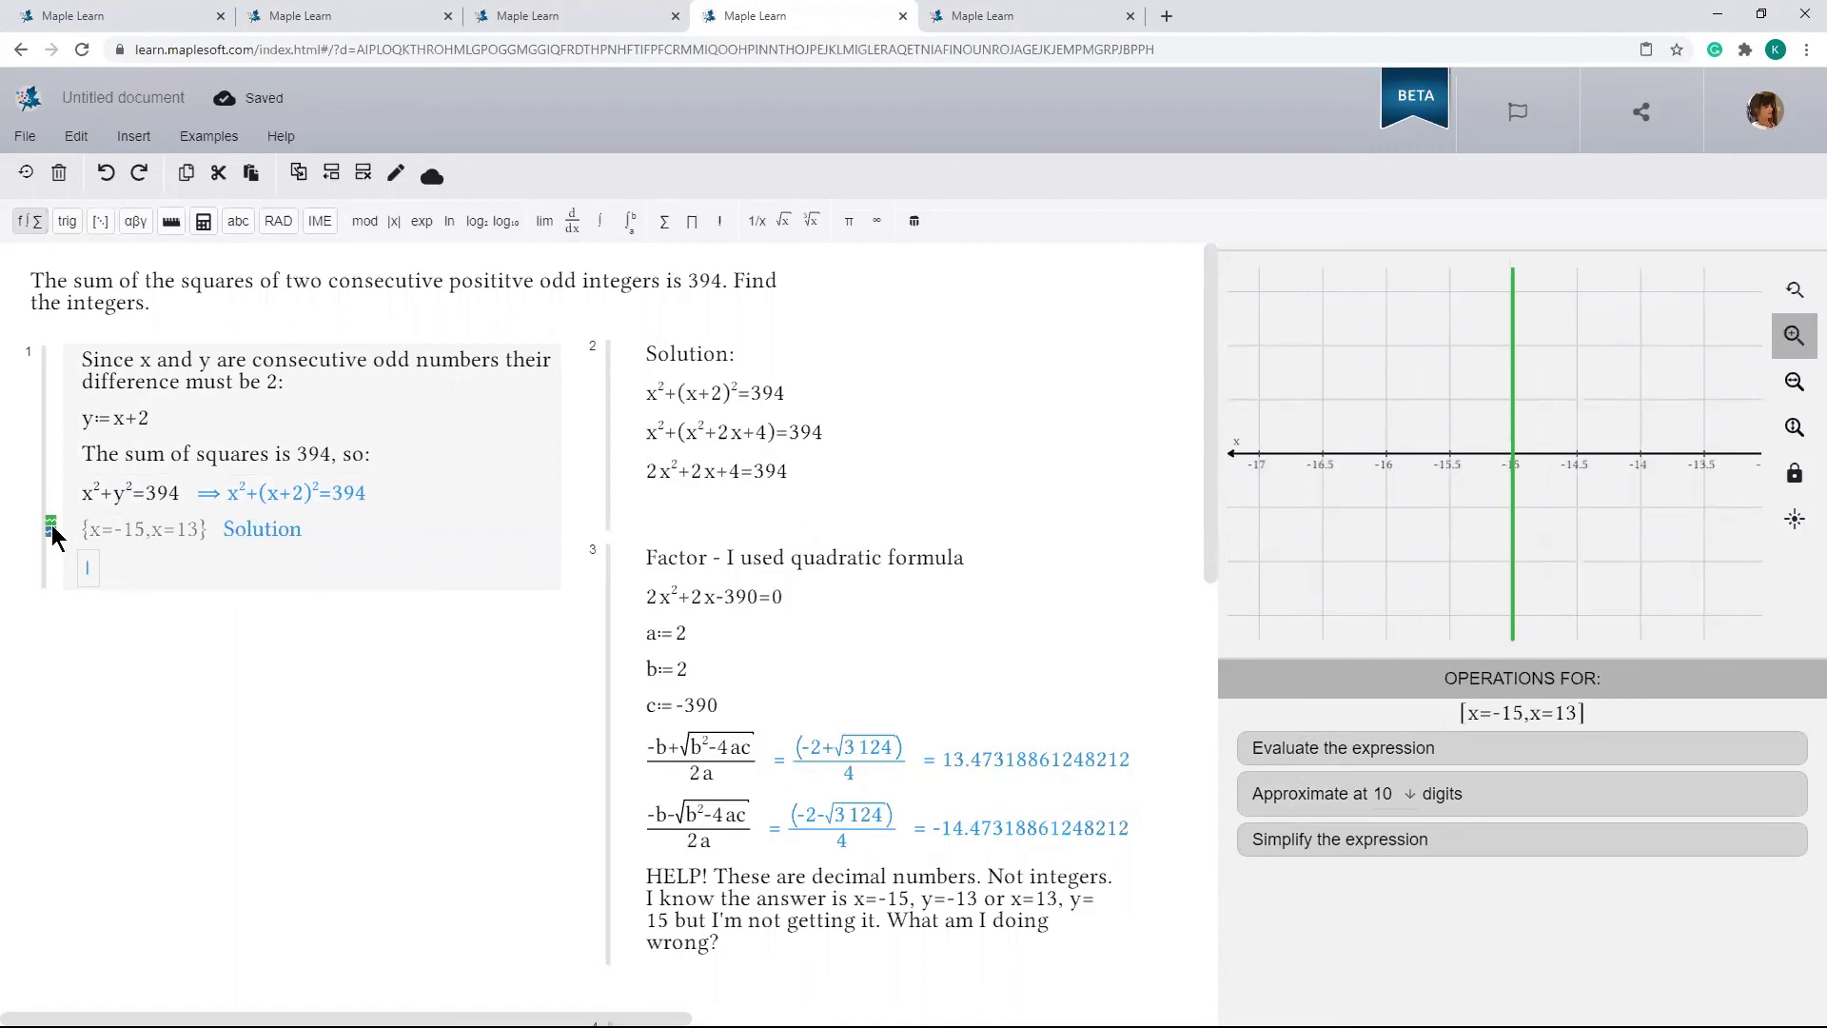
Split the solution {x=-15, x=13} in the first group into two cases.
click(90, 532)
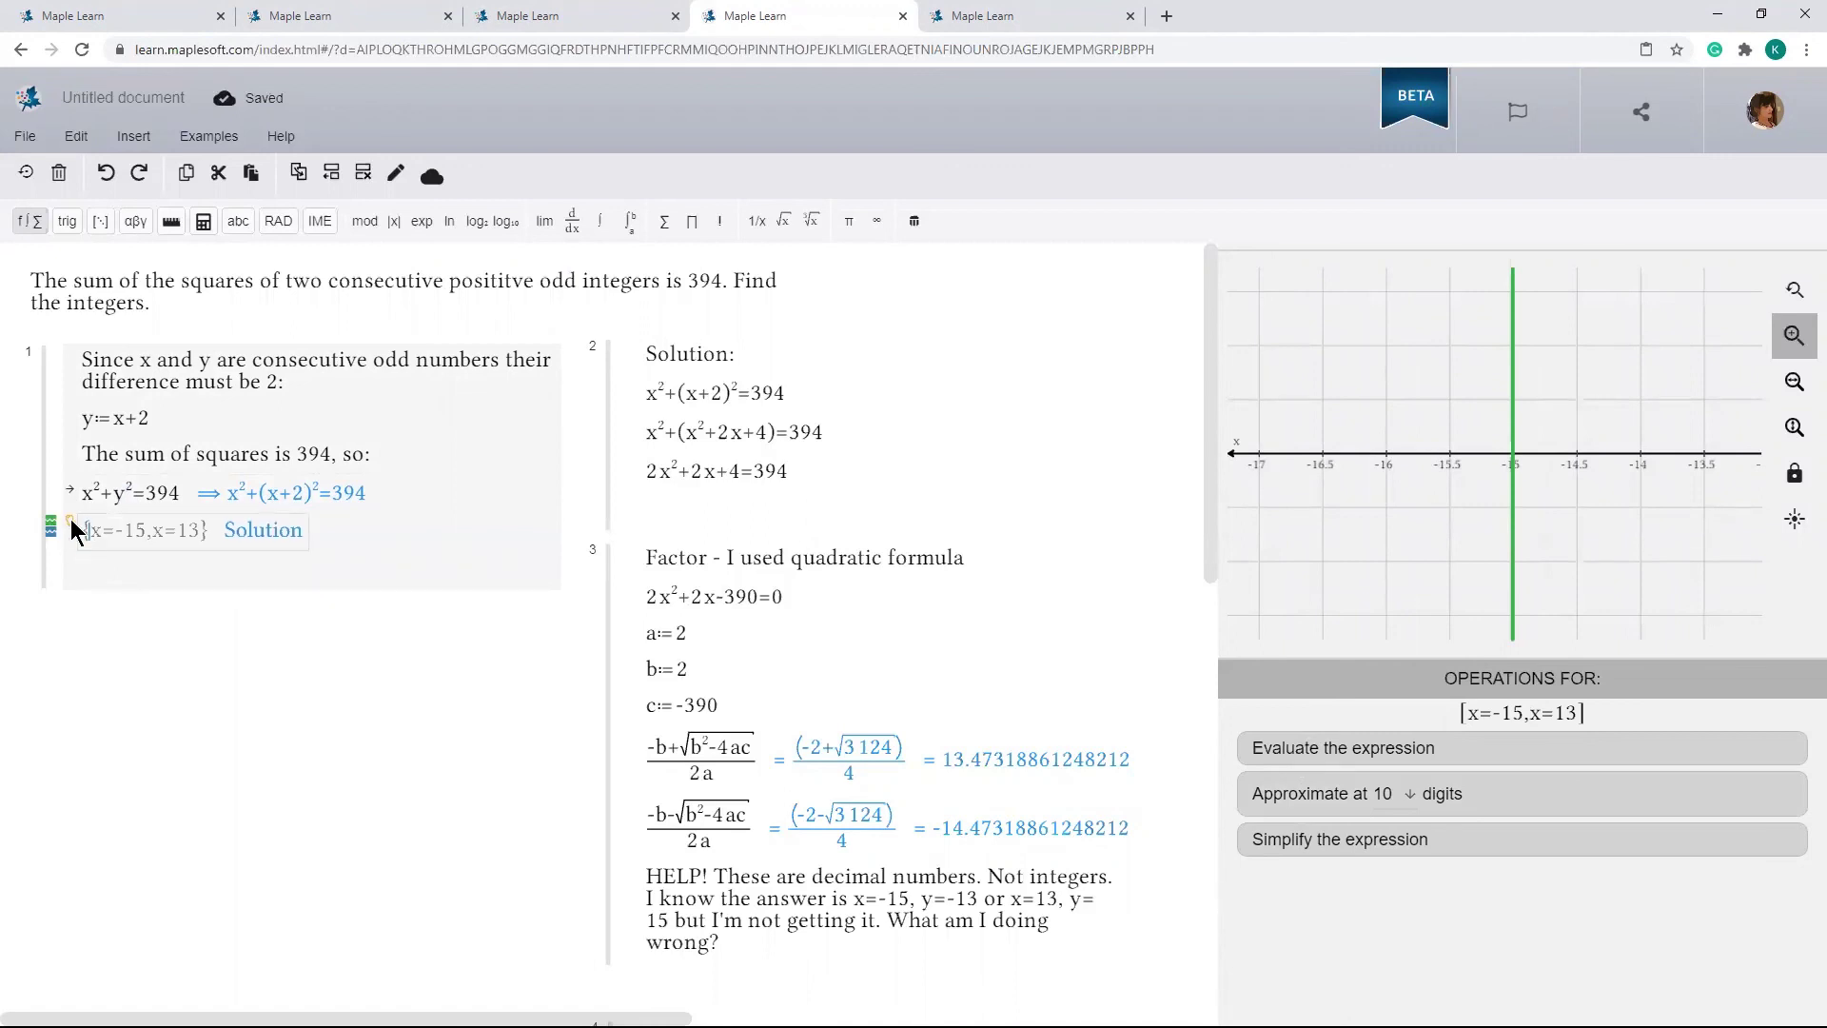
click(70, 523)
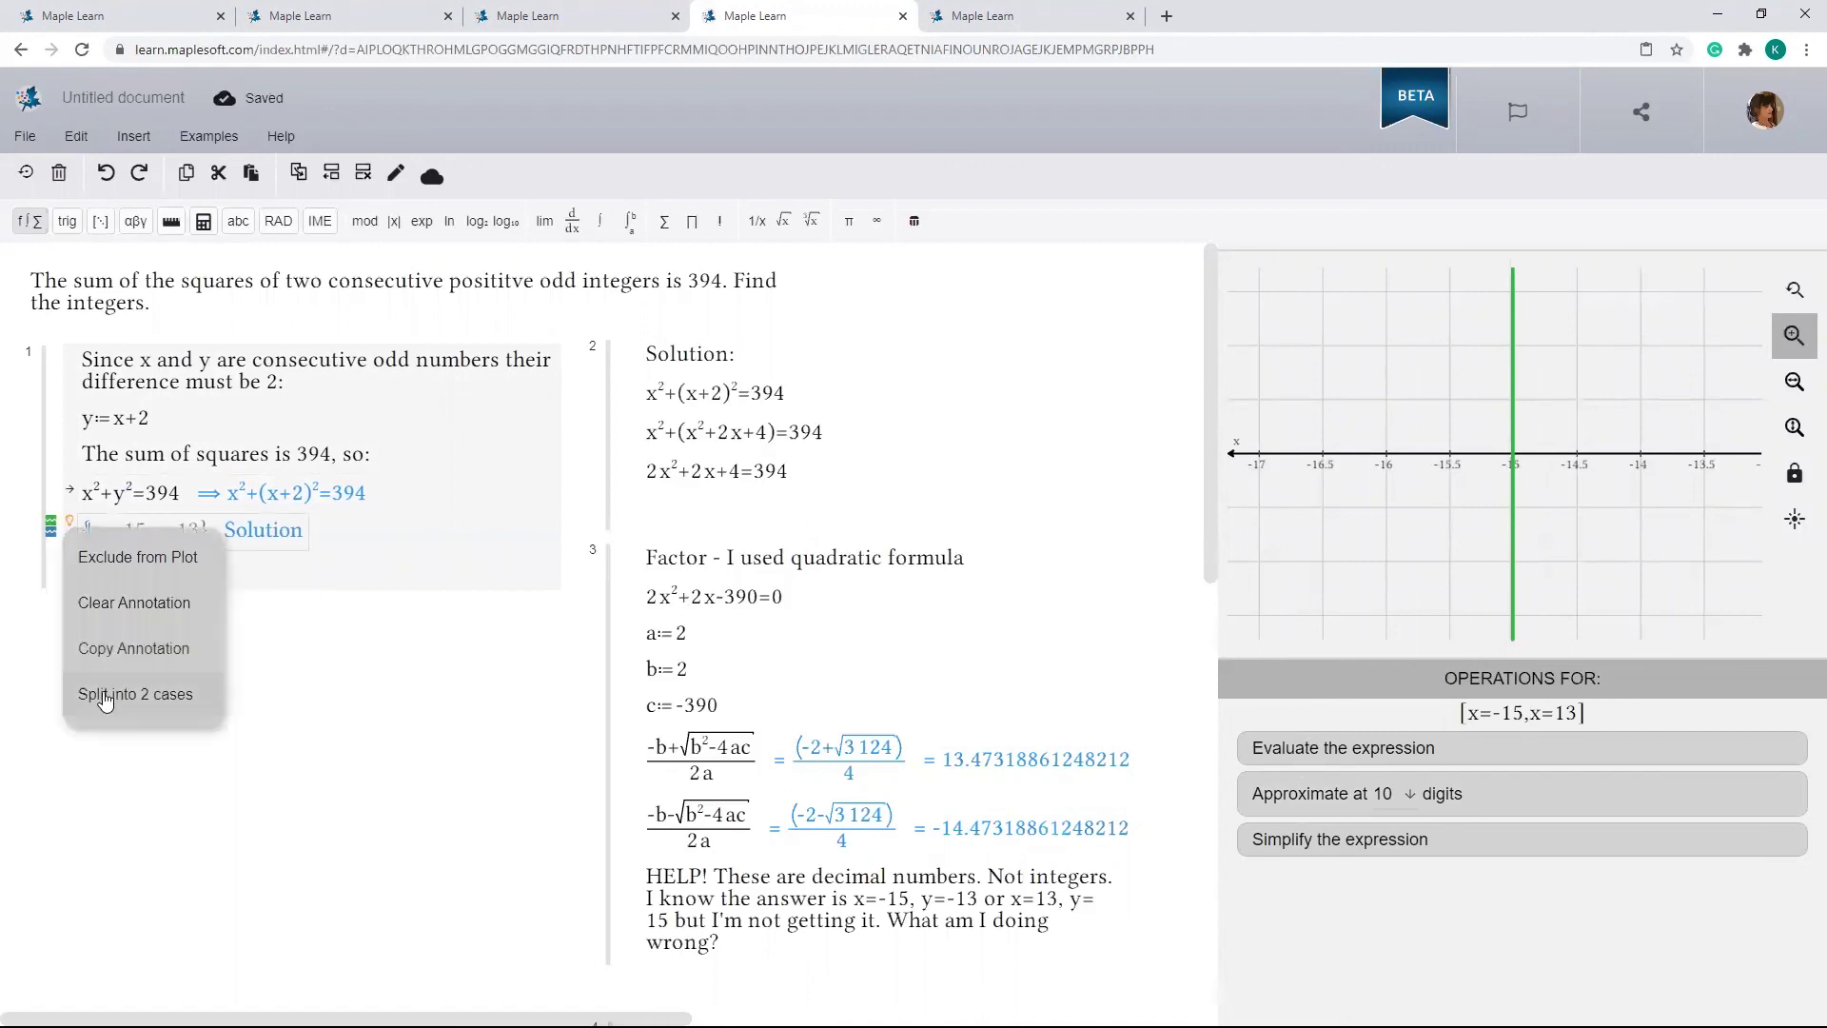
click(109, 694)
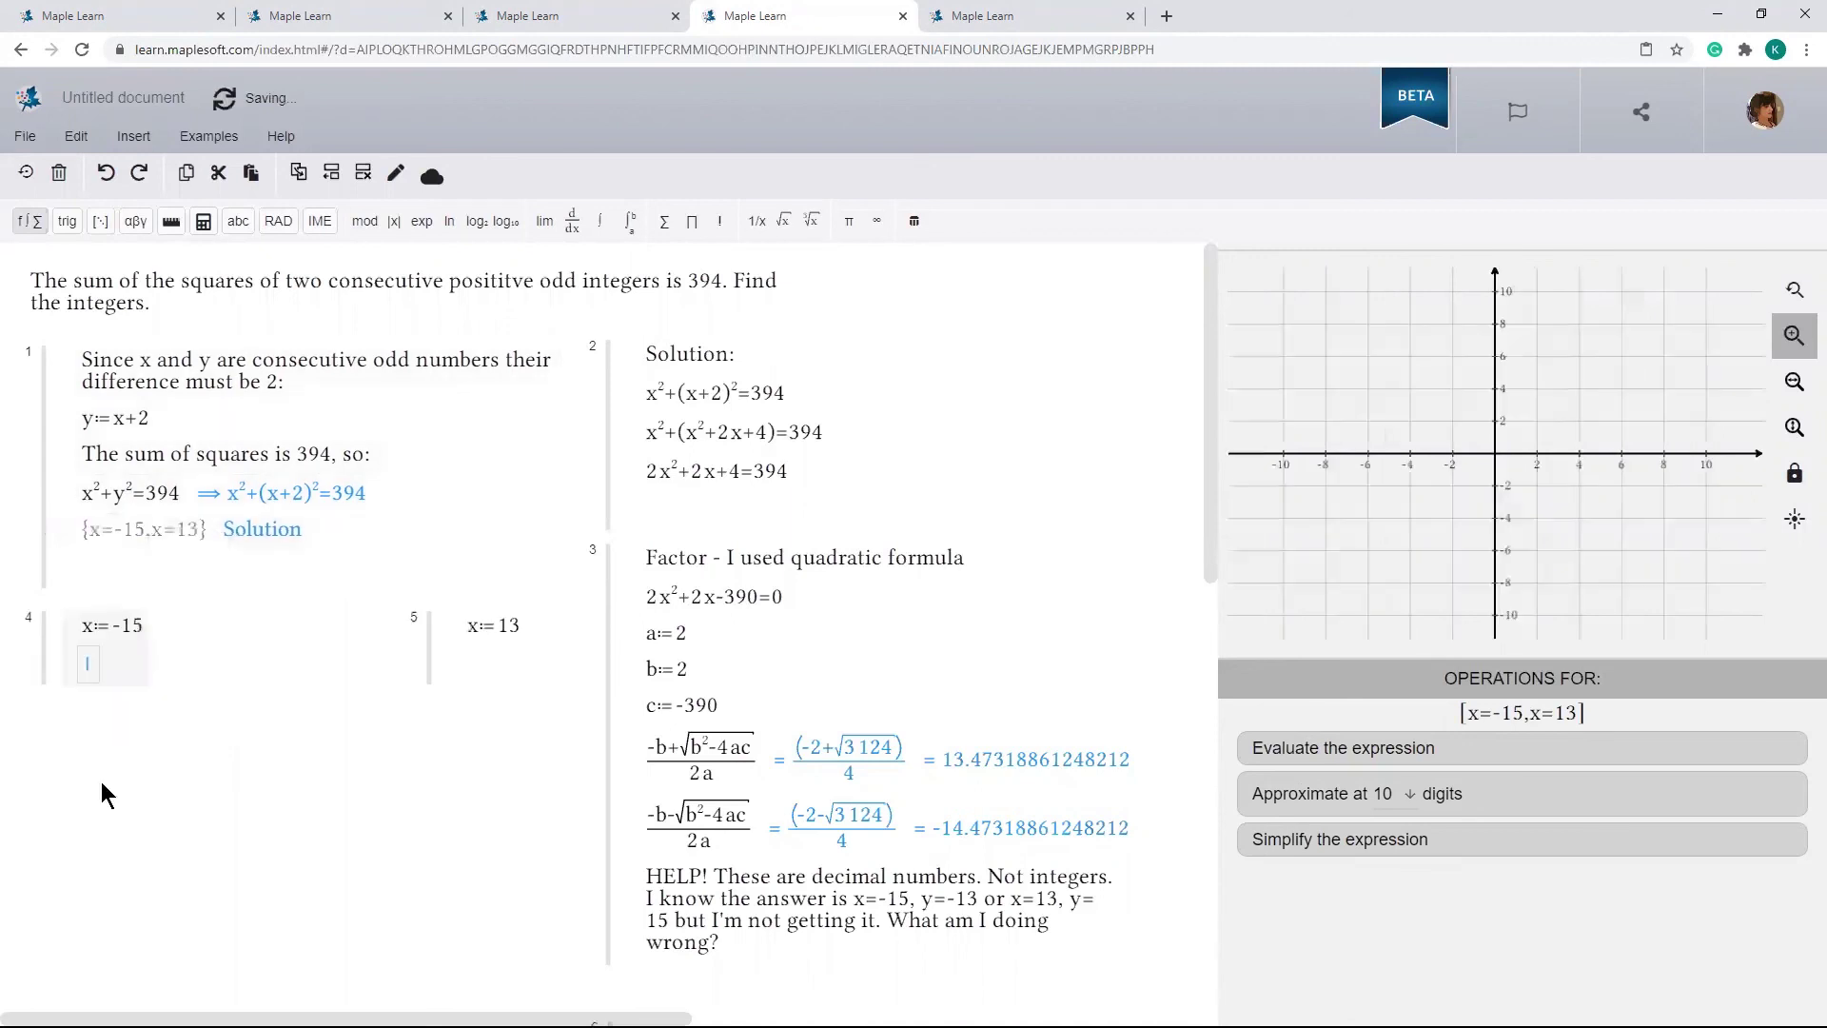
Evaluate y in both the x = -15 group and the x = 13 group.
text(y)
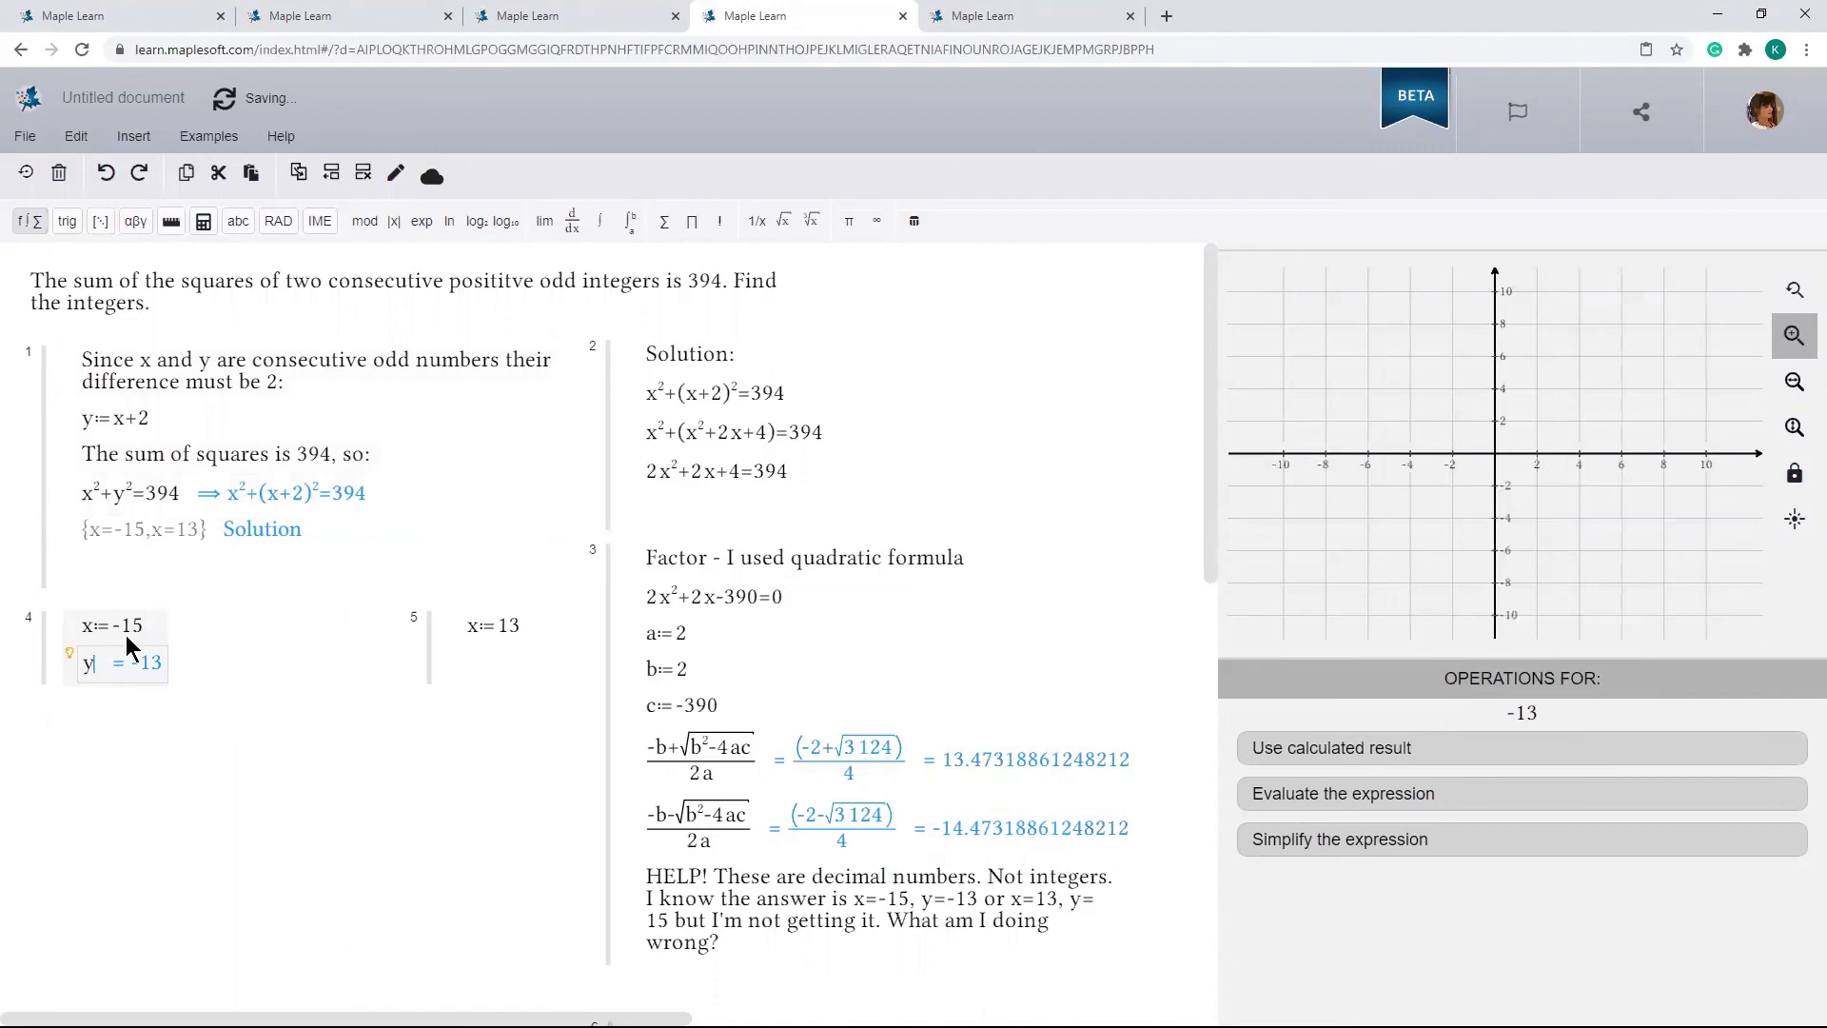
click(478, 676)
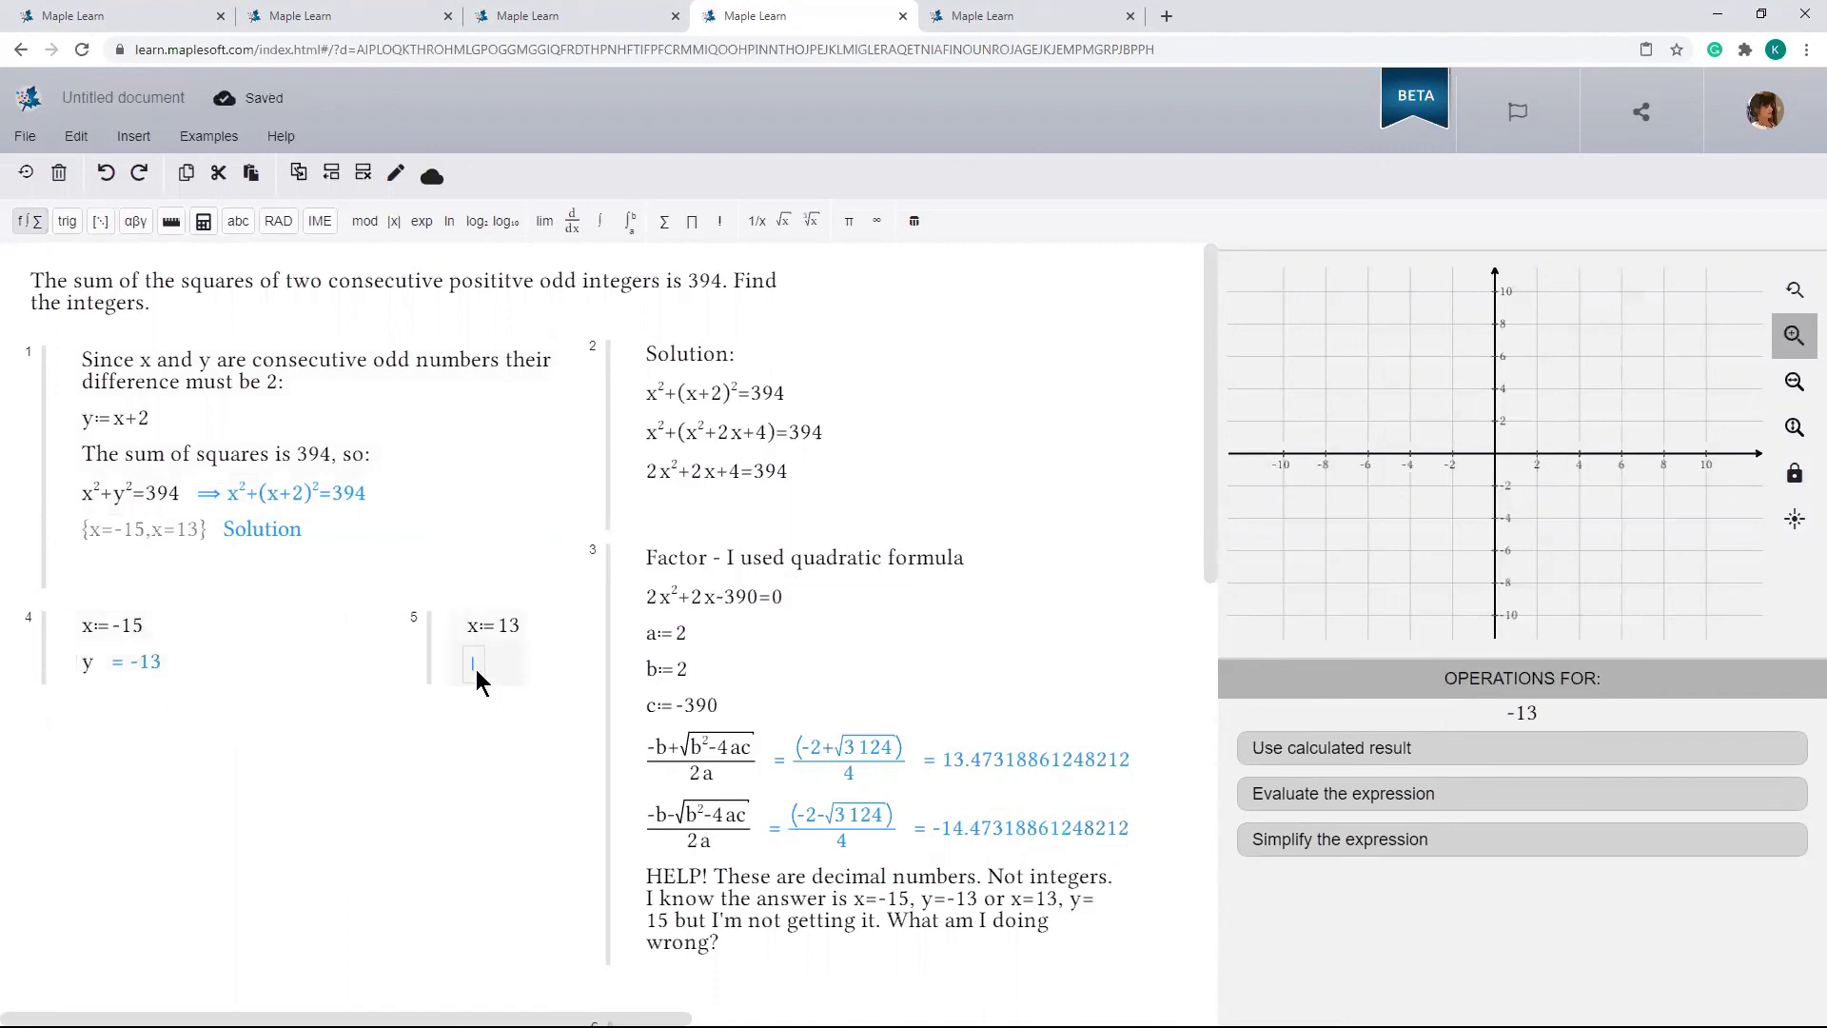
text(y)
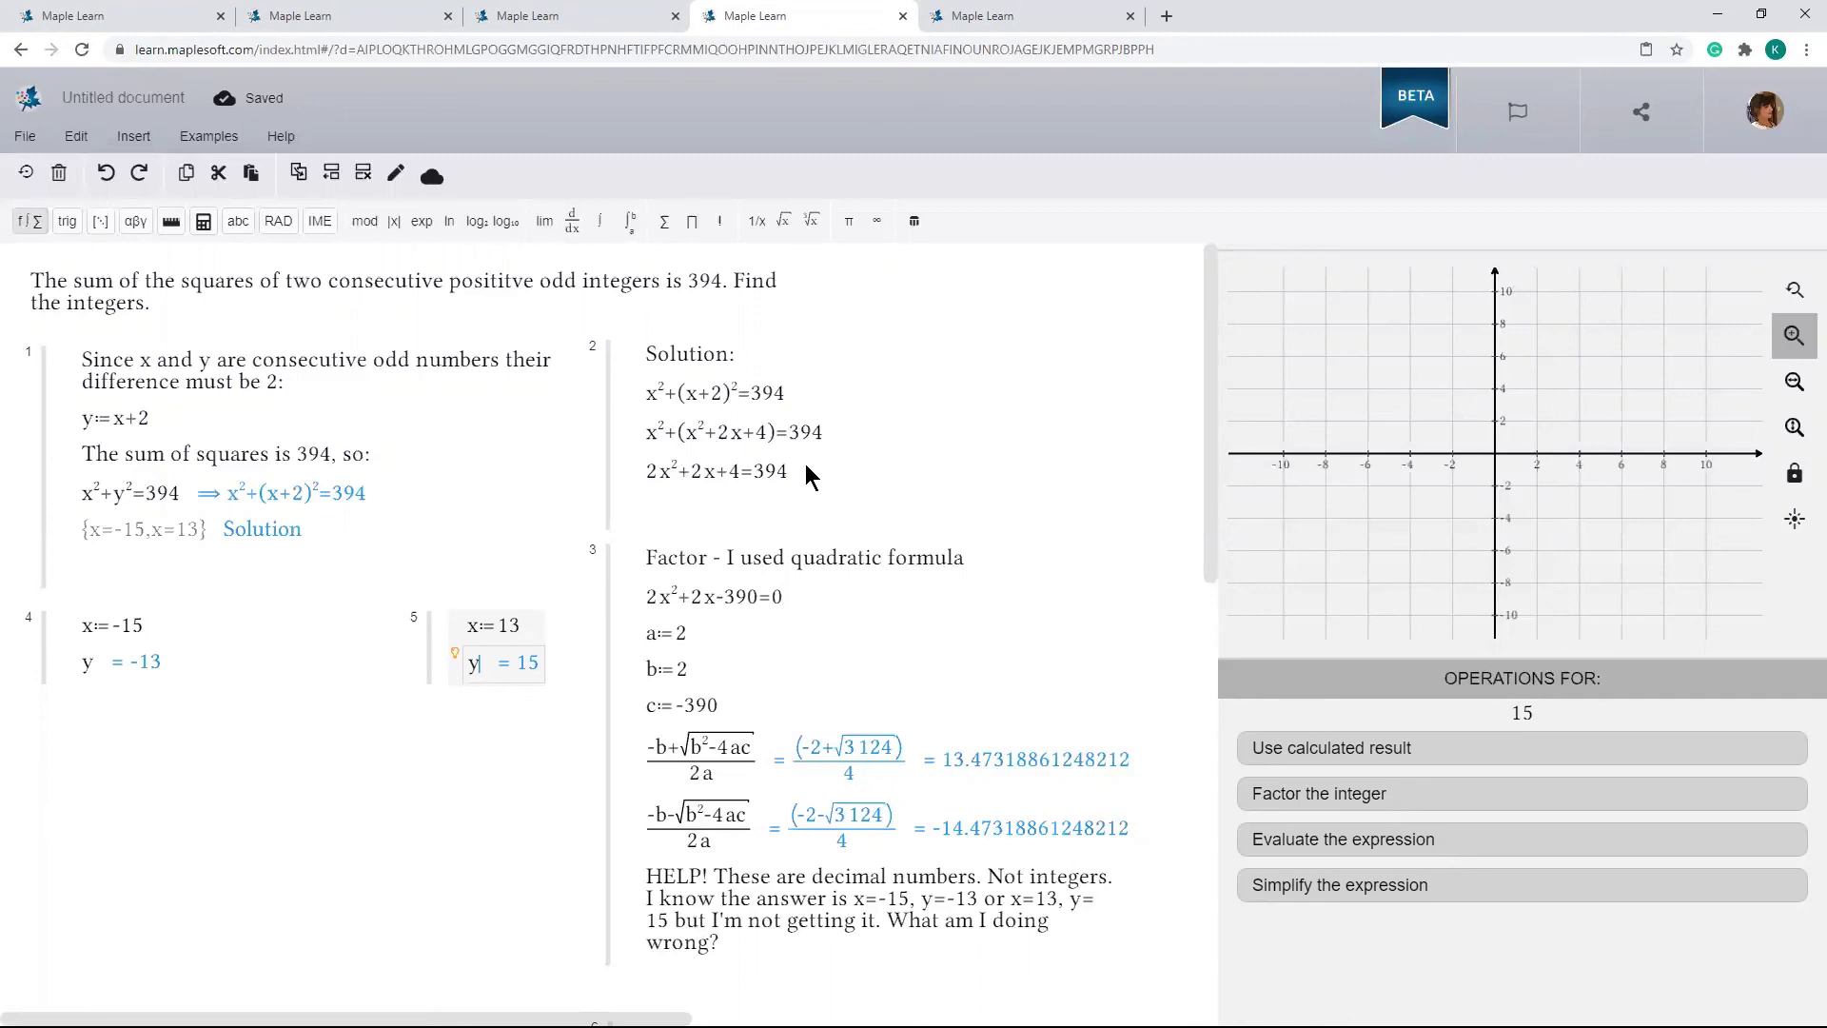
Simplify the equation x²+(x+2)²=394 in the Solution group.
click(725, 403)
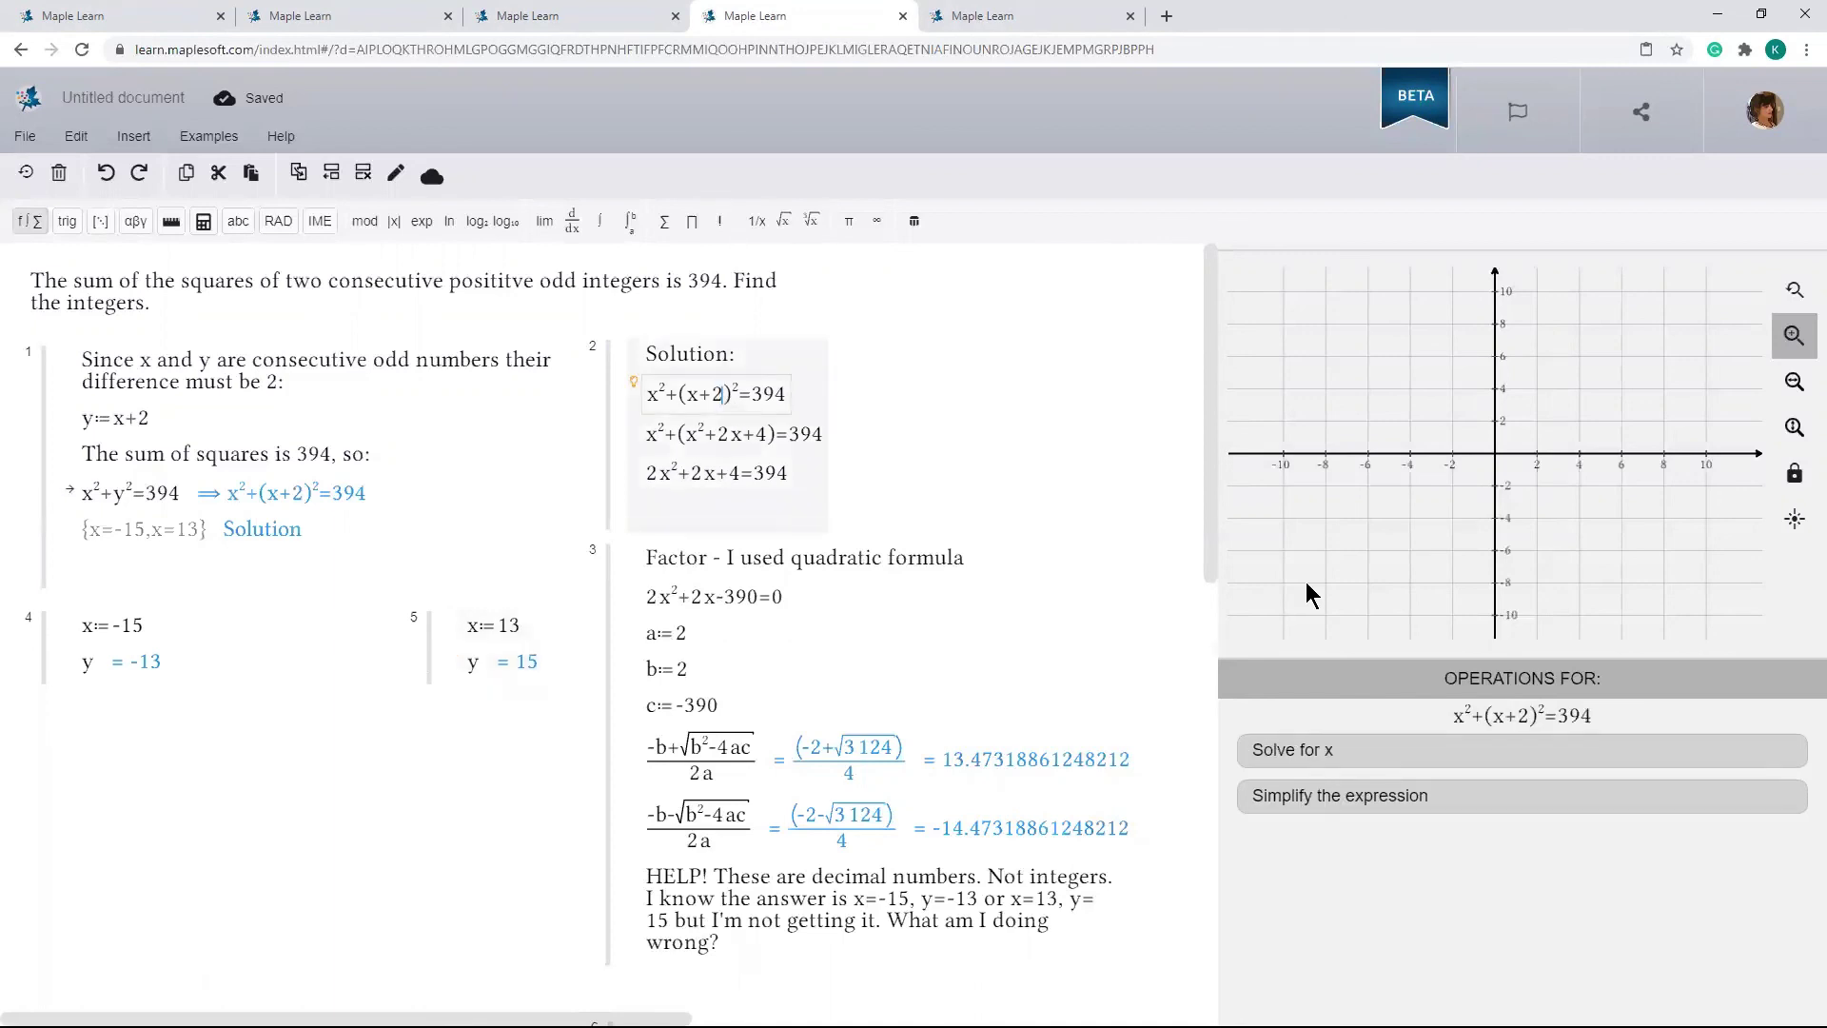
click(1318, 797)
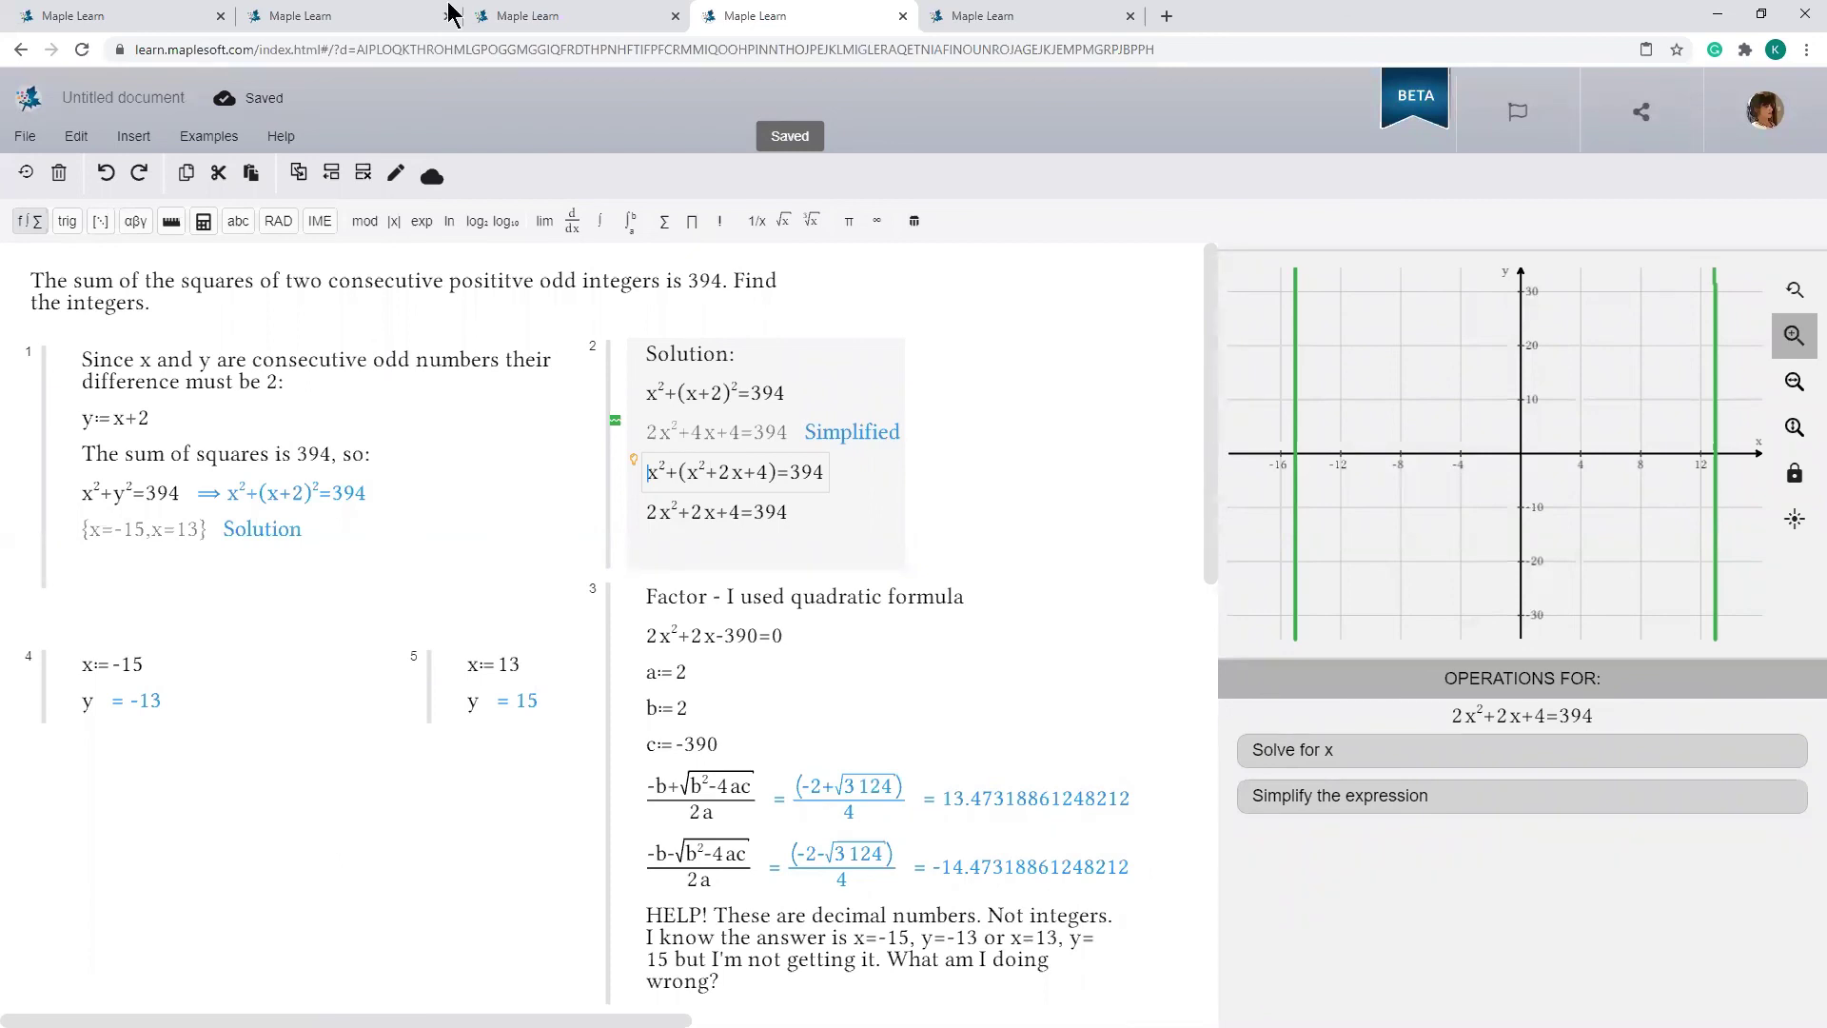
Switch to the blank document and insert the sample 3×3 matrix with rows 6 1 1, 4 -2 5 and 2 8 7.
click(956, 15)
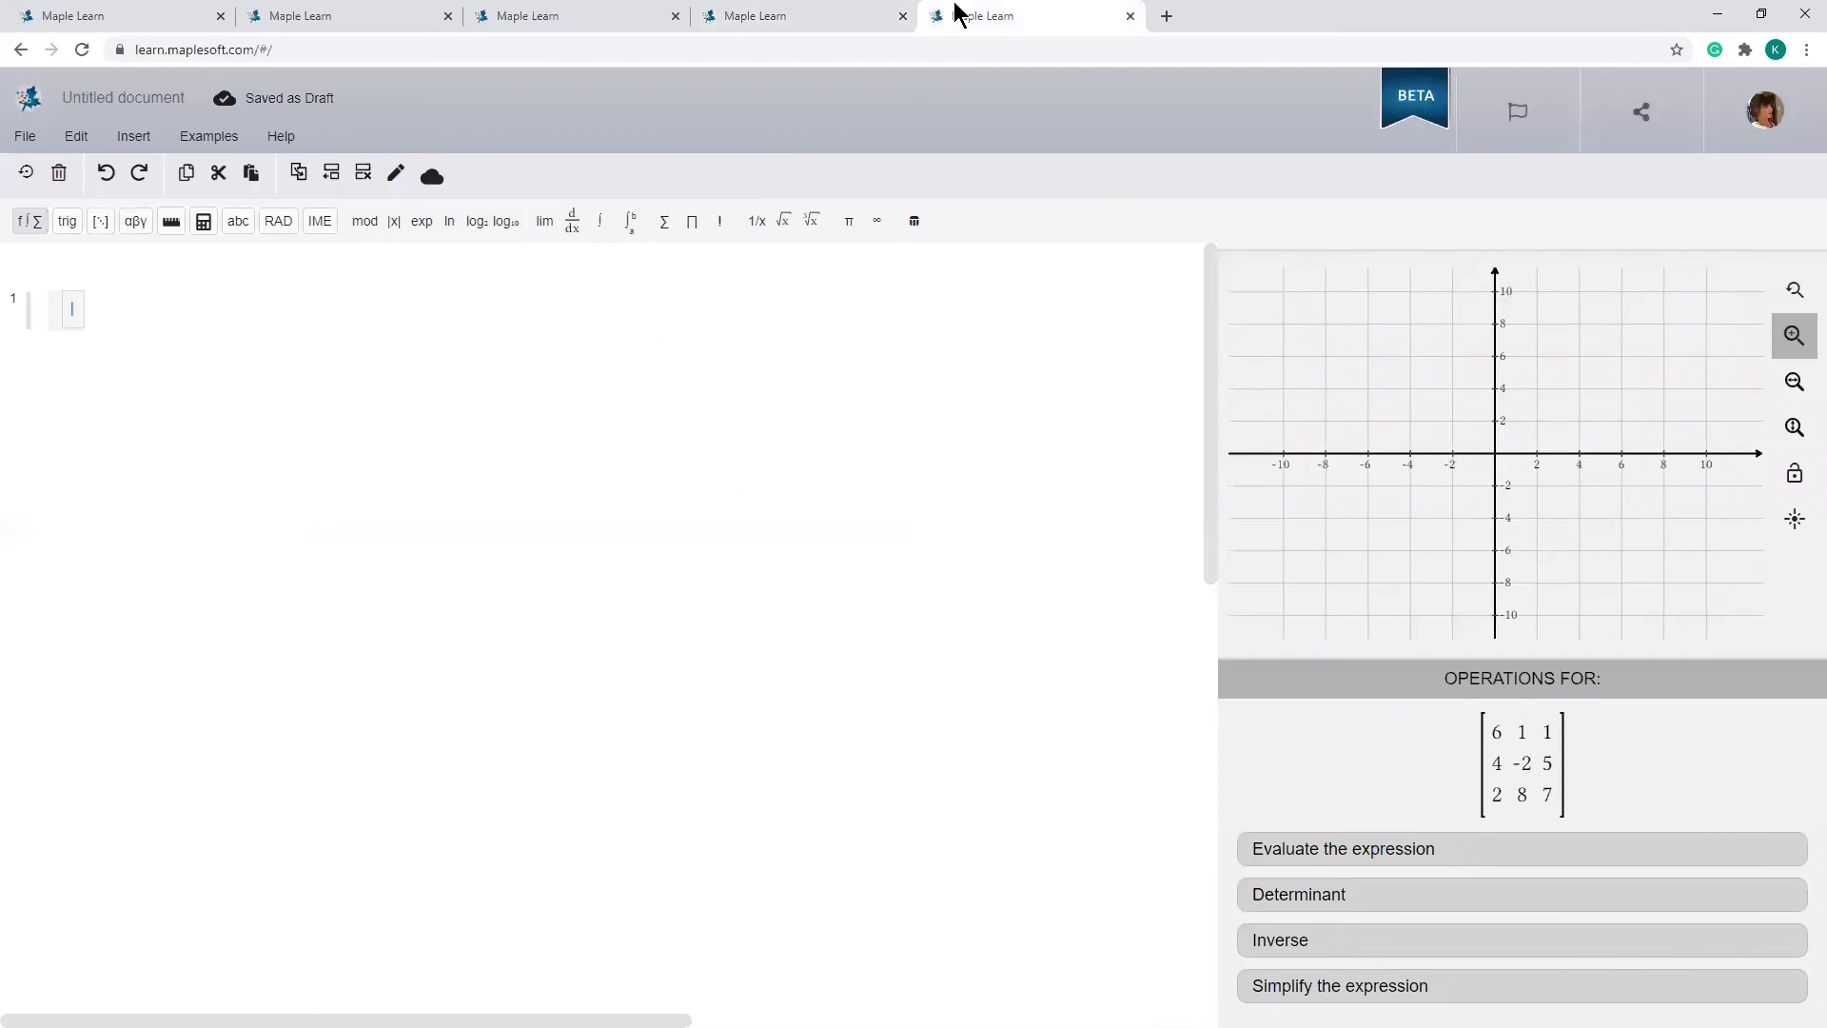
click(430, 177)
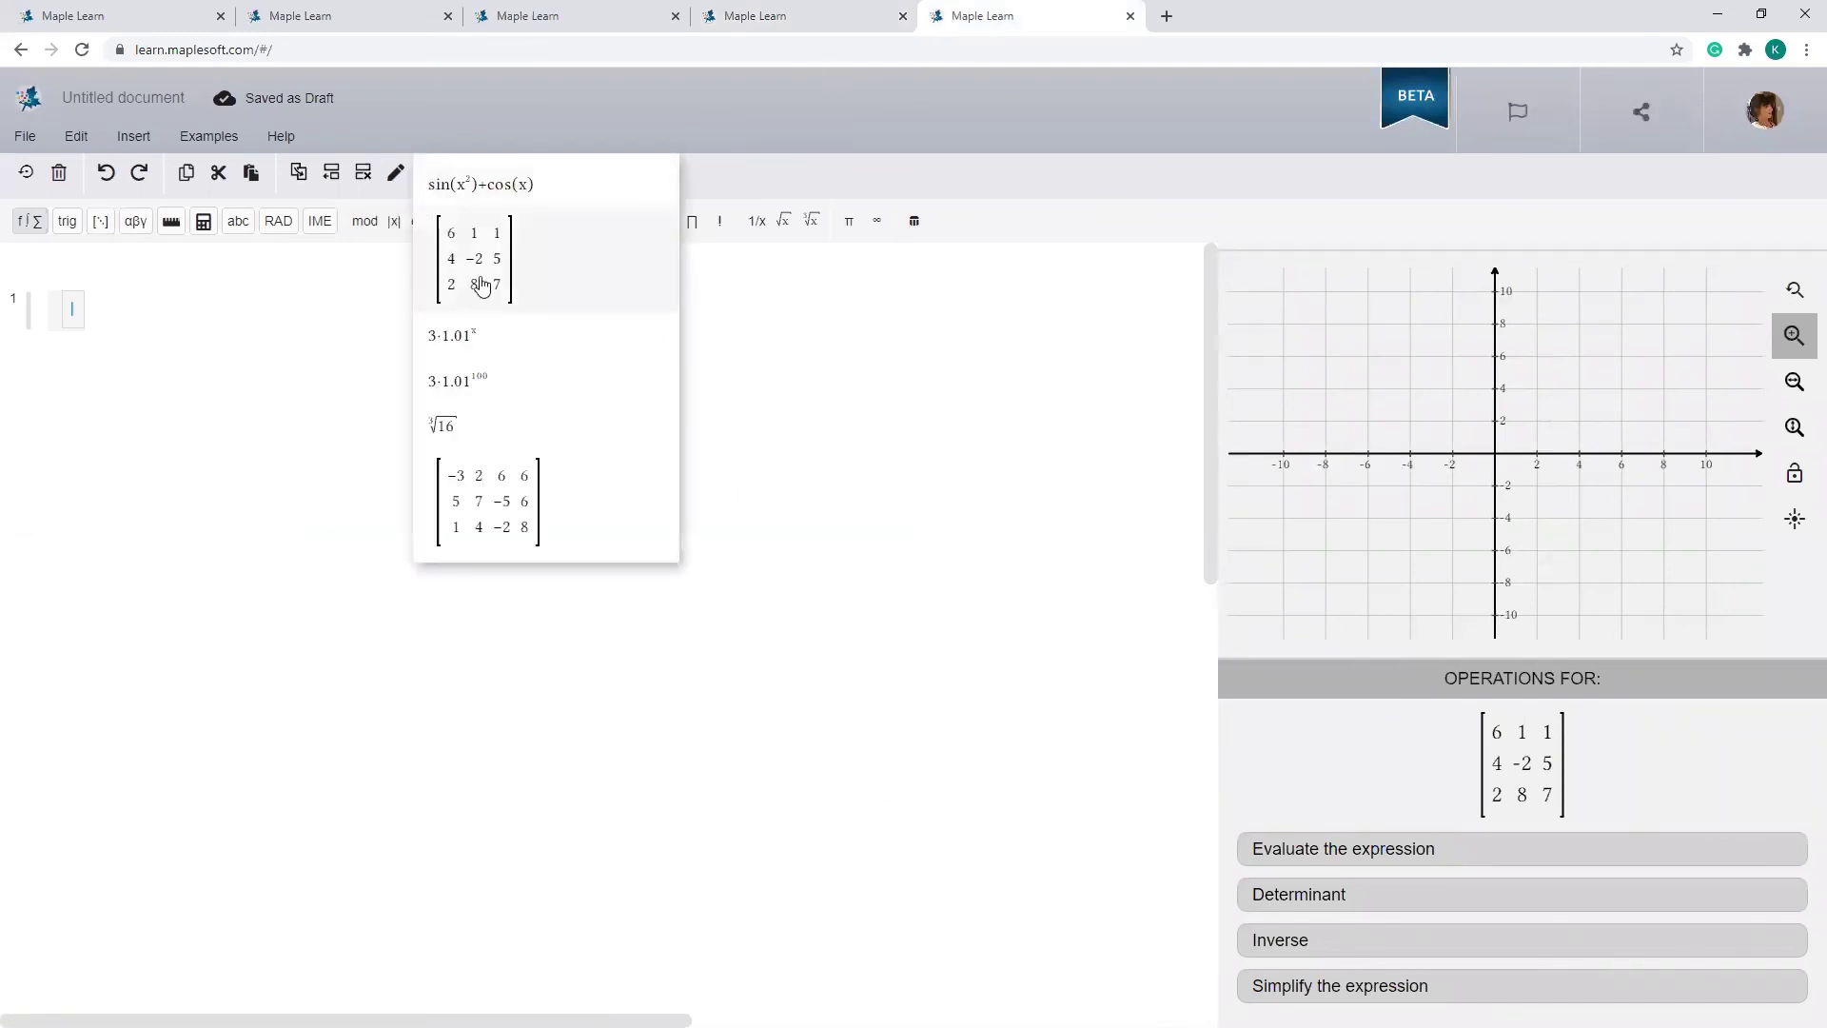
click(480, 282)
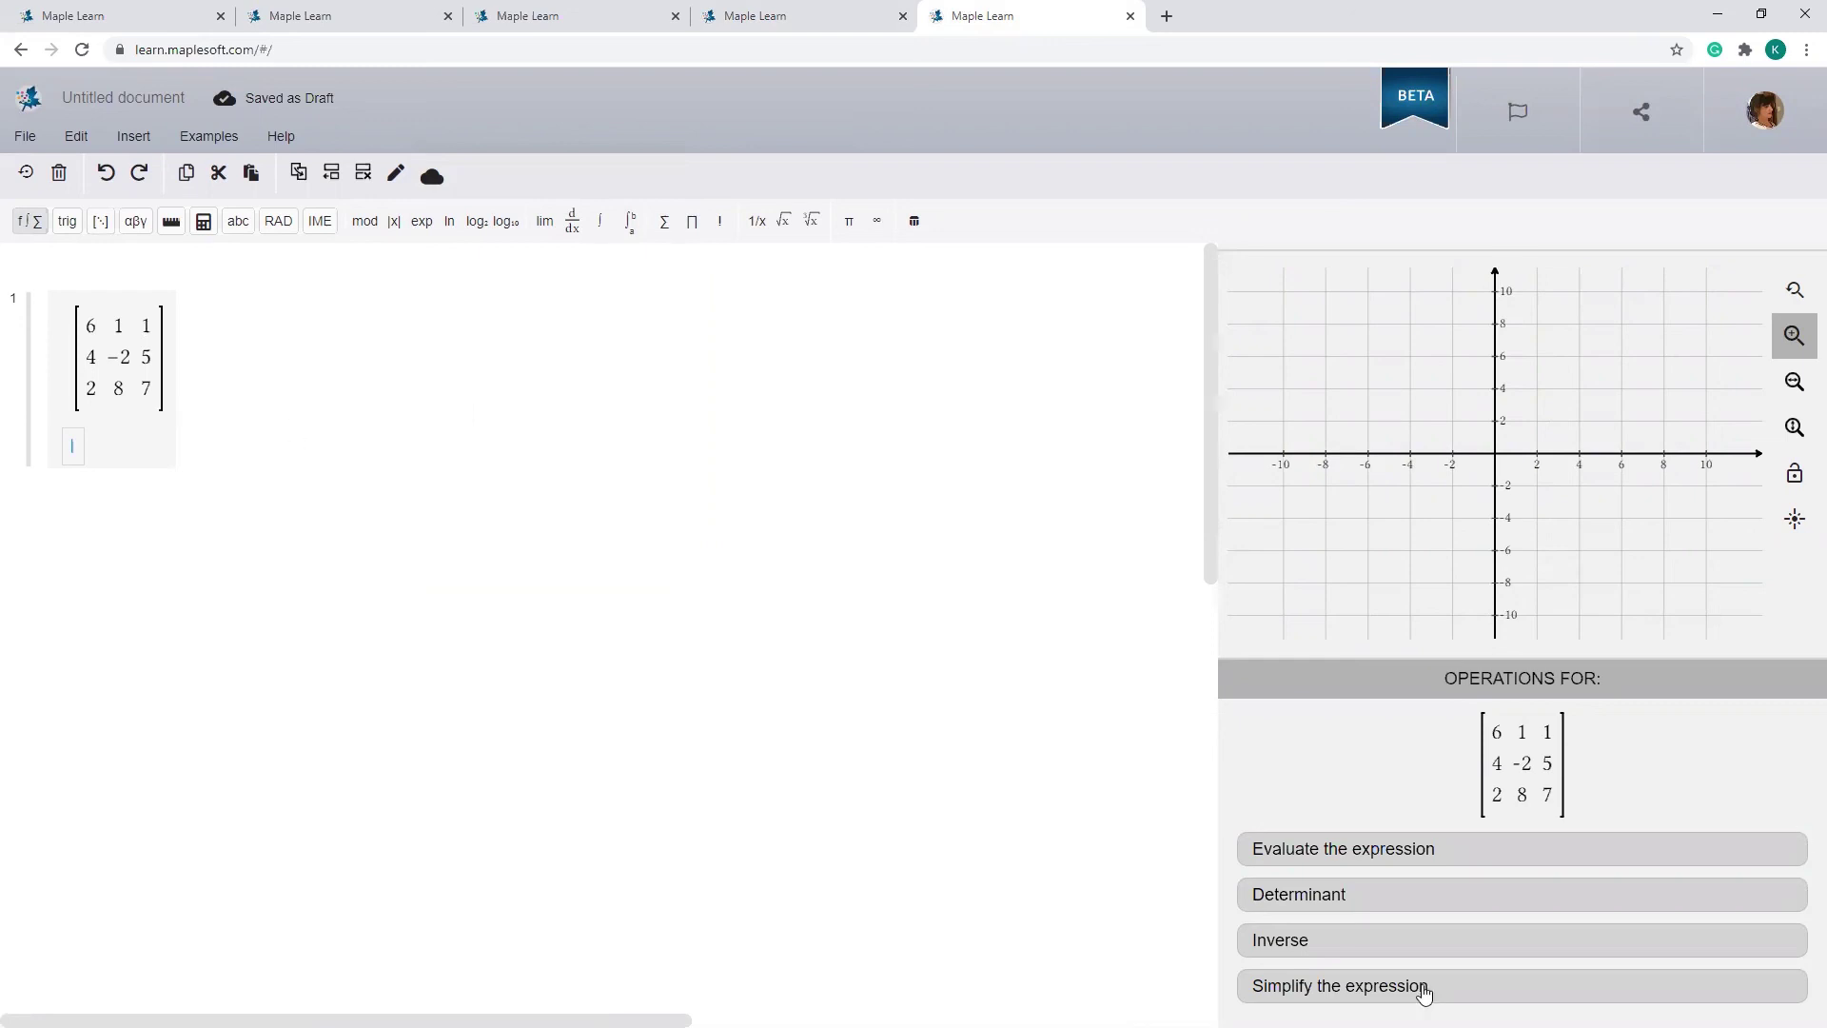
Calculate the determinant and the inverse of the 3×3 matrix.
click(1356, 904)
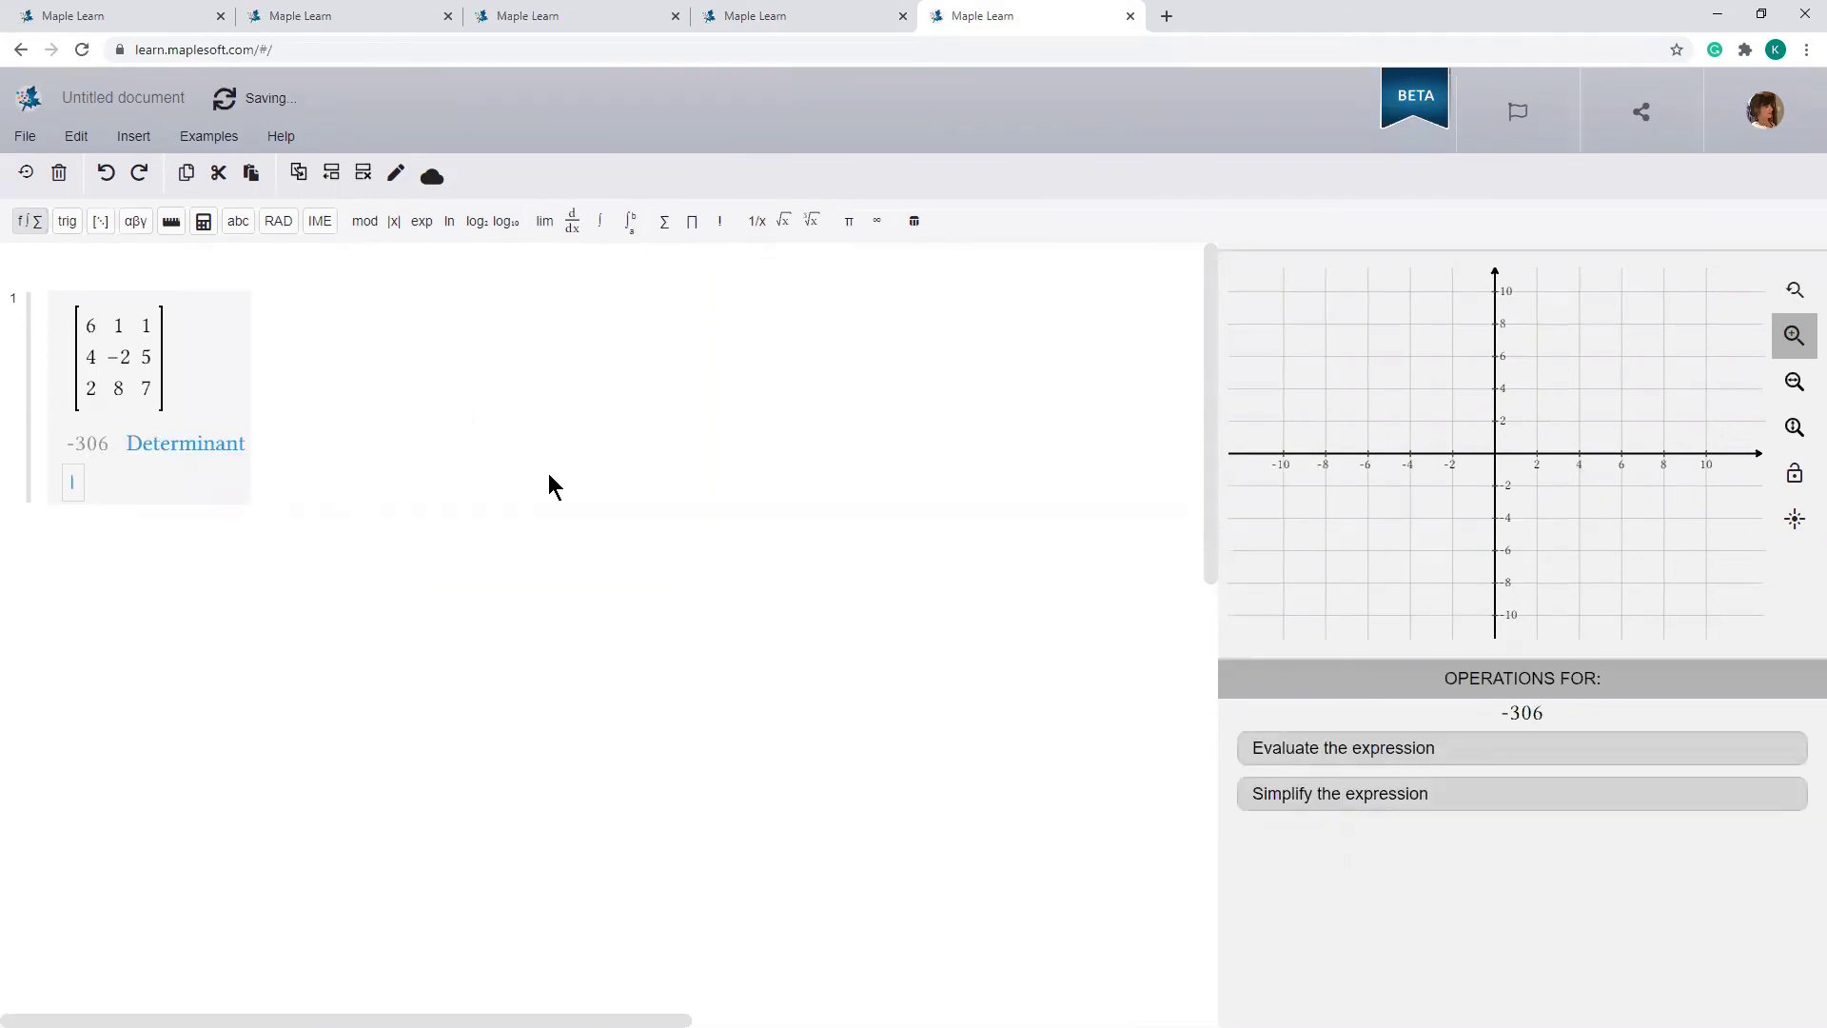
click(119, 357)
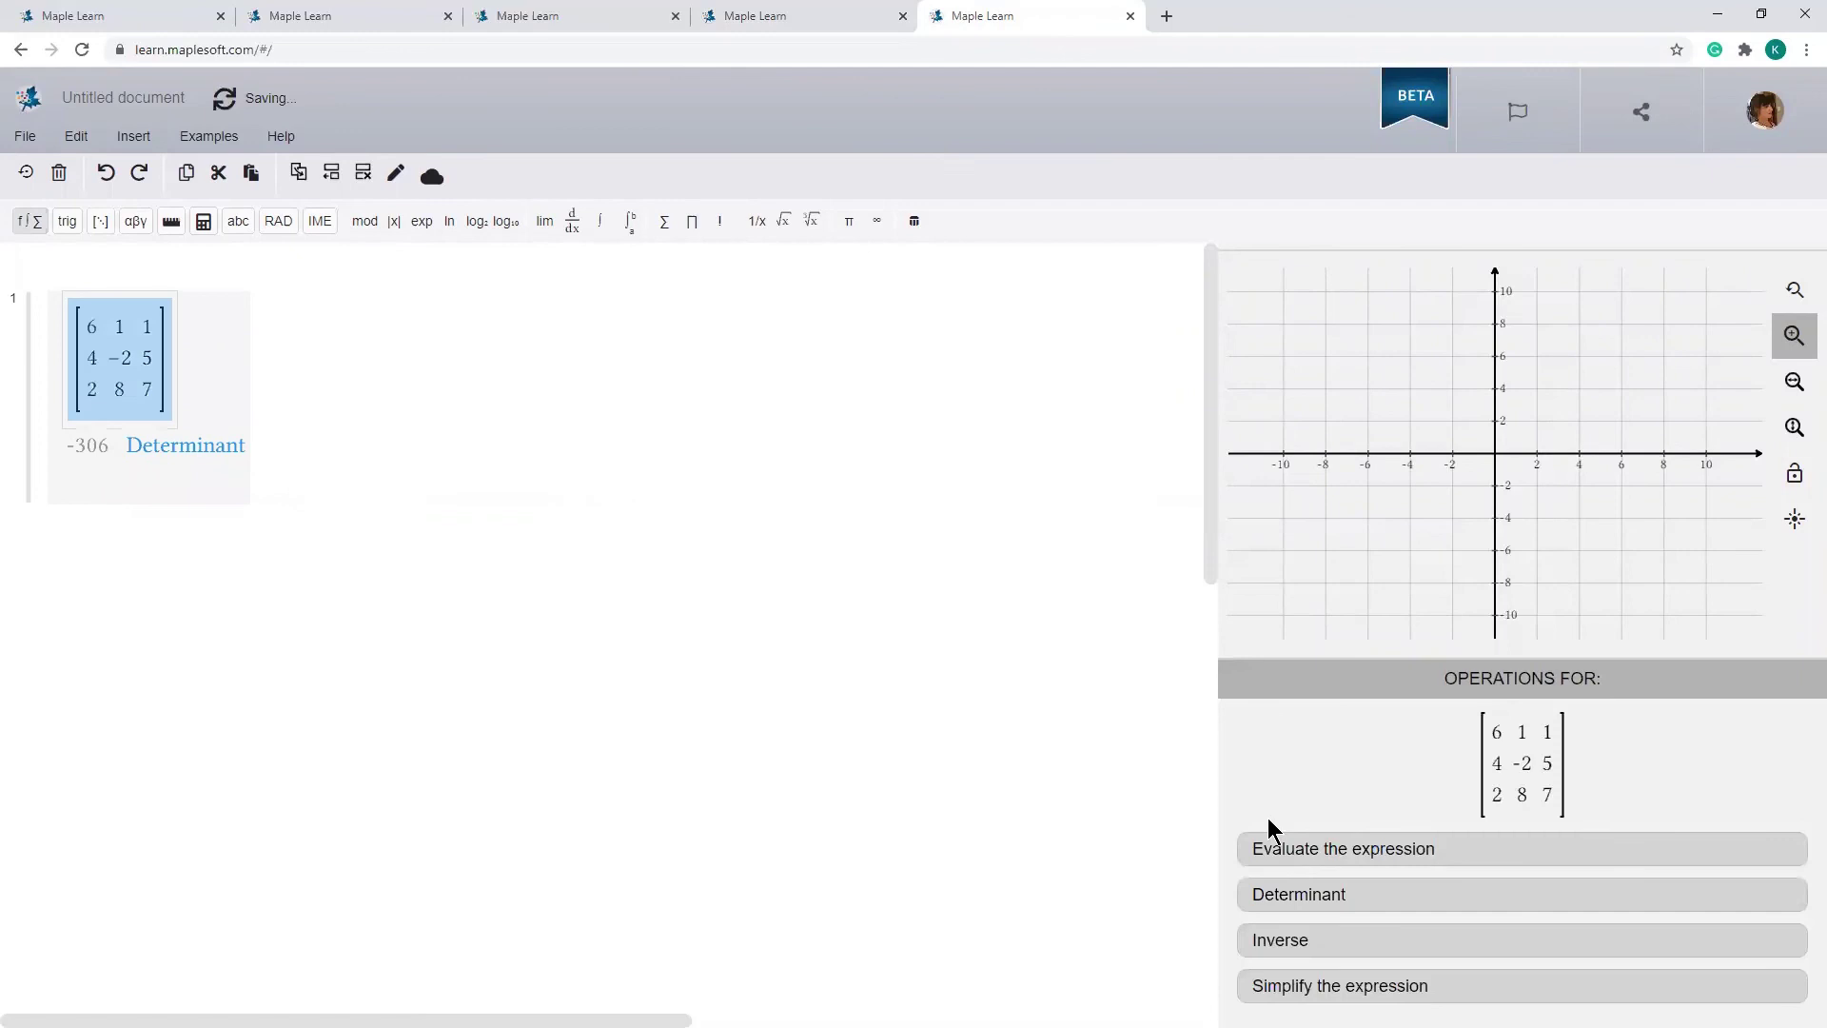
click(1313, 940)
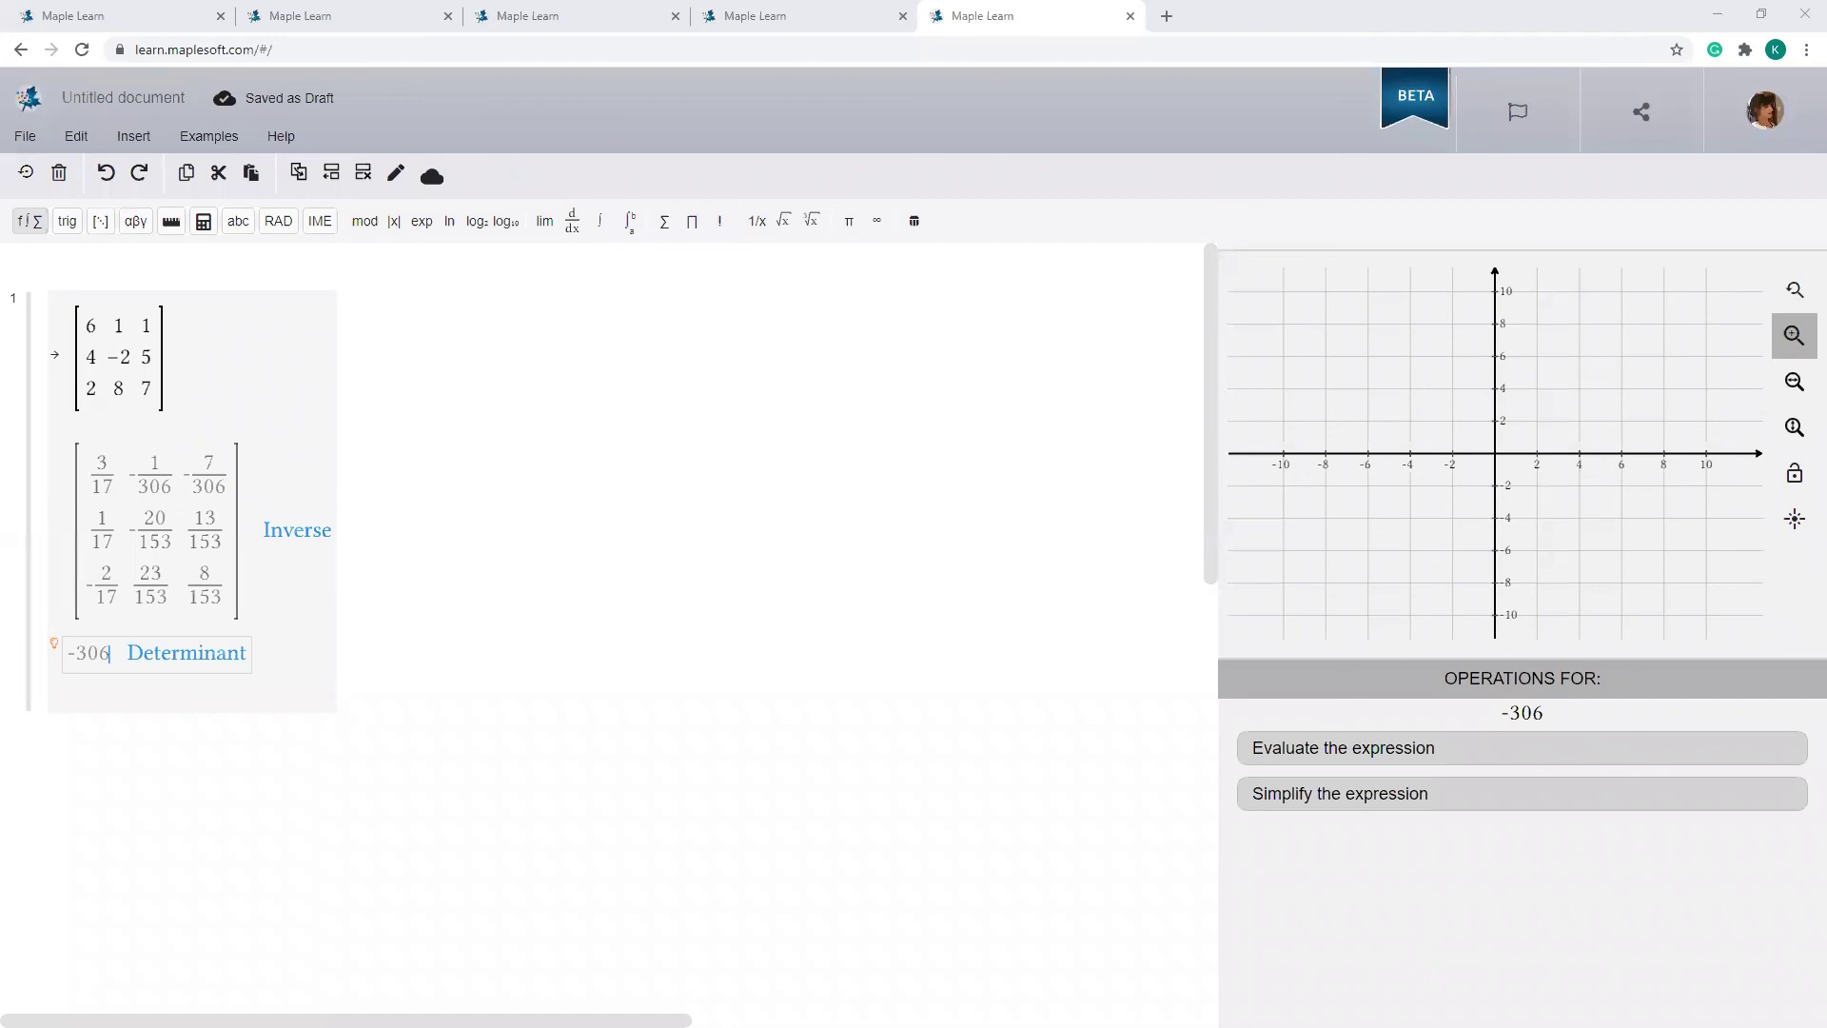
Open the built-in Lines example document.
click(207, 139)
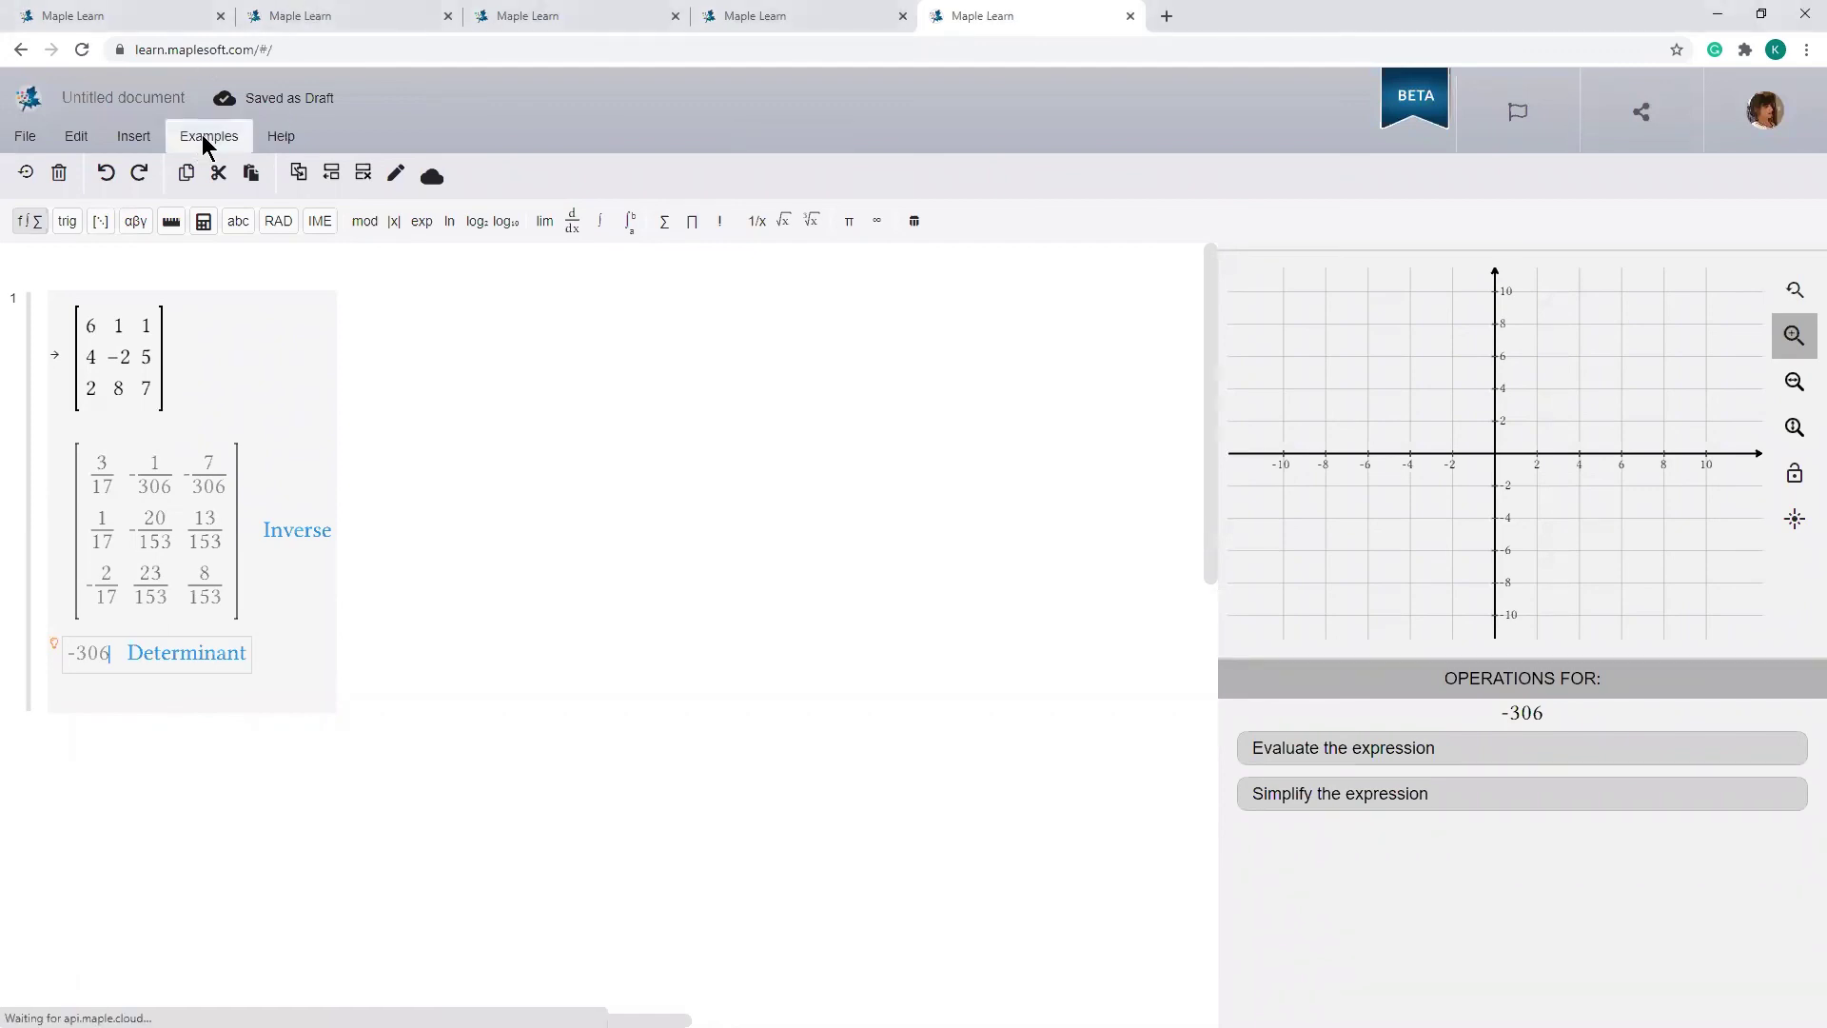
click(208, 141)
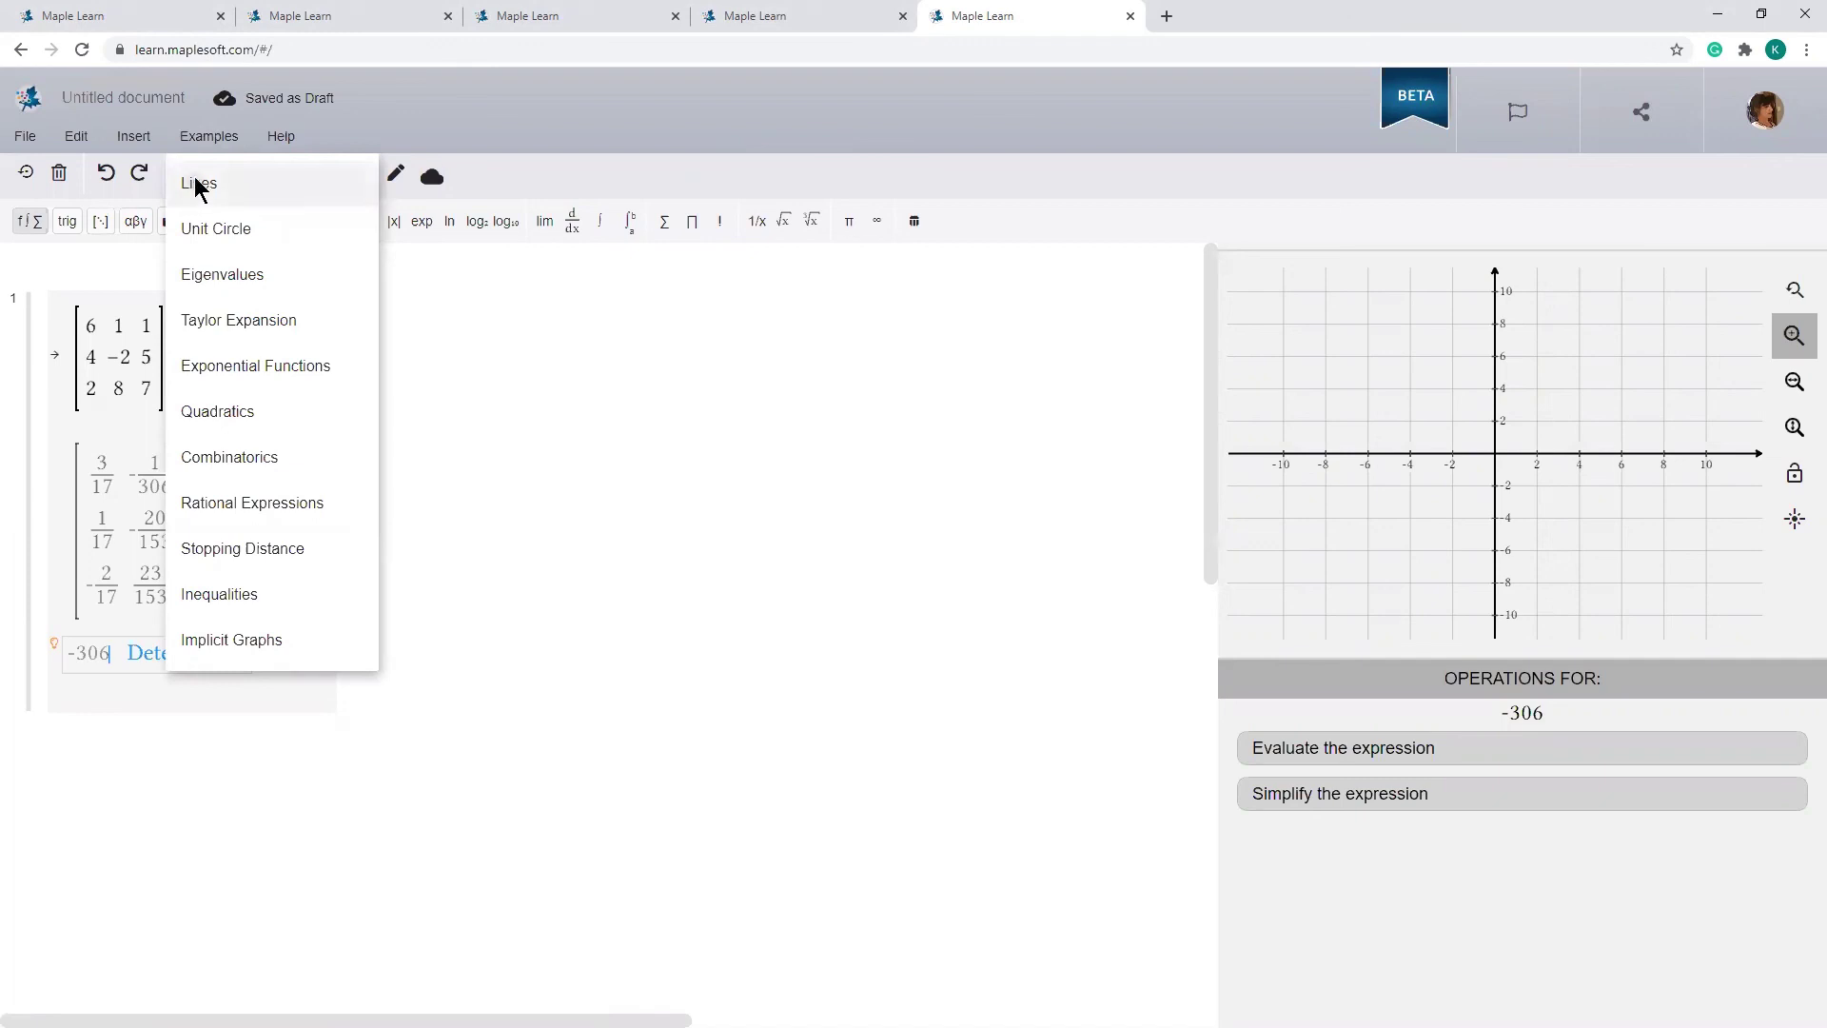
click(195, 181)
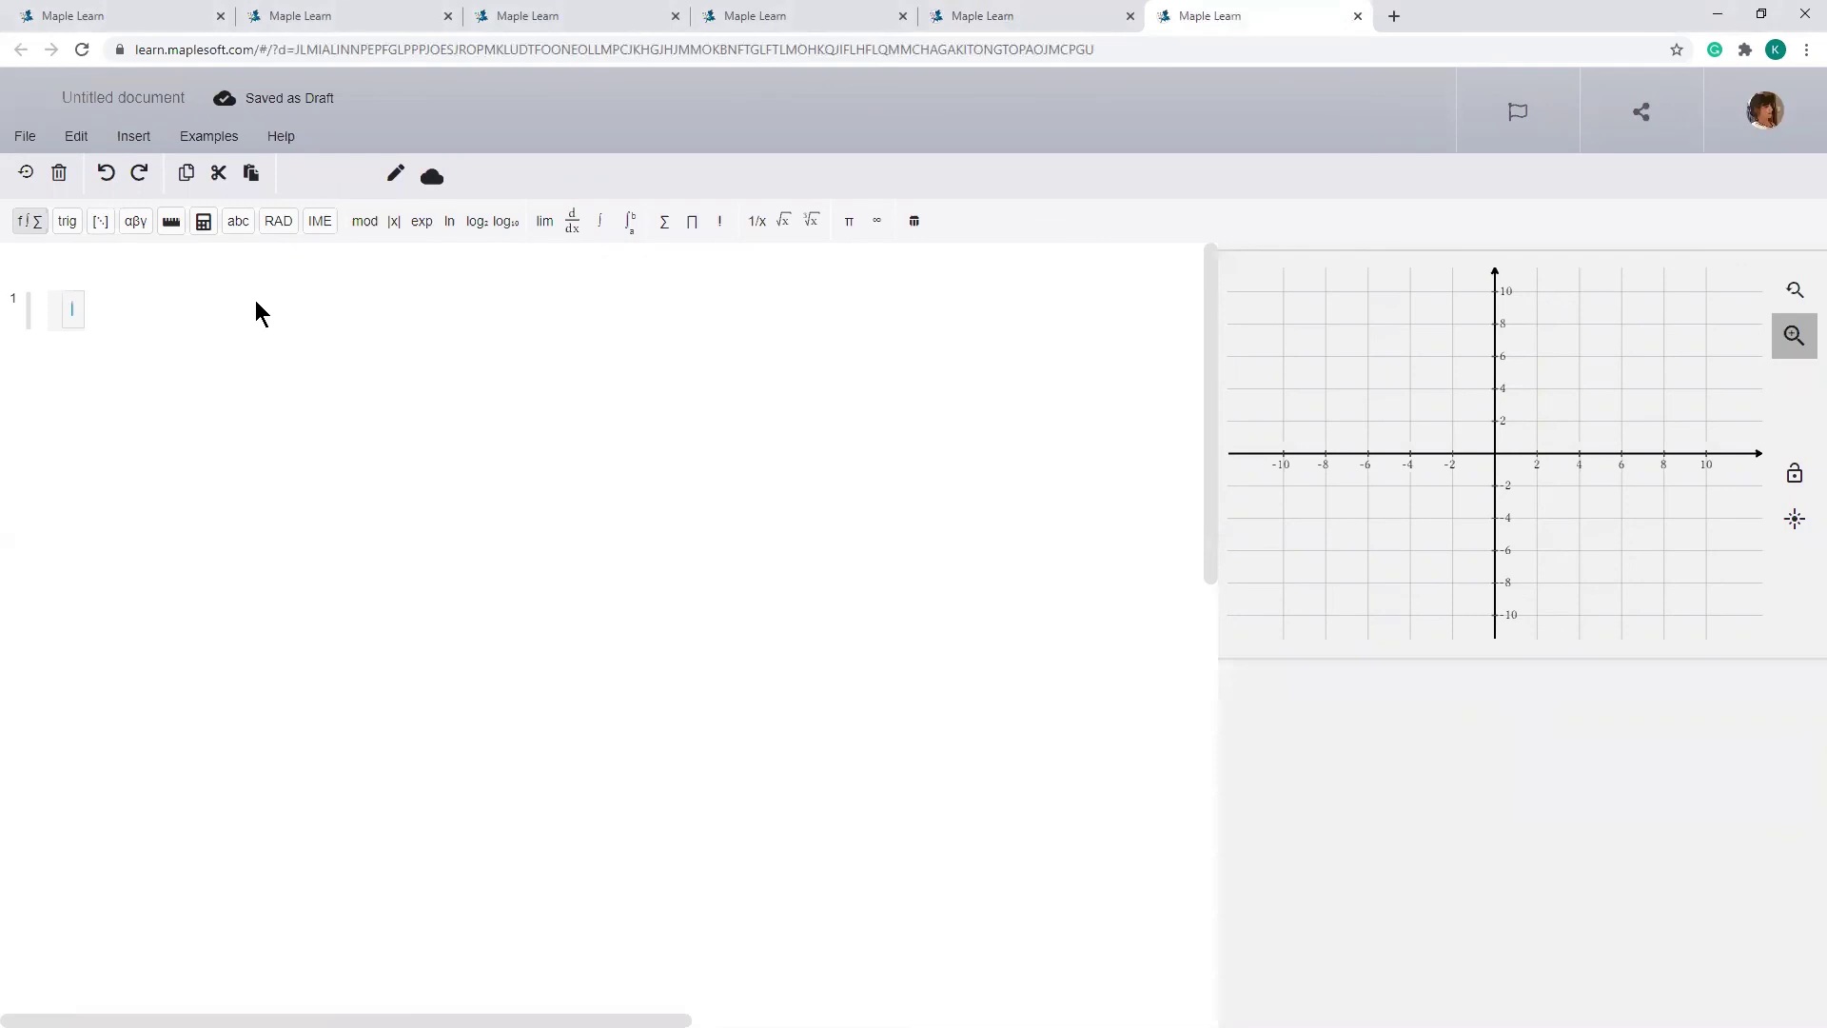
Open the built-in Taylor Expansion example and set its parameter a to 4 with the slider.
click(210, 139)
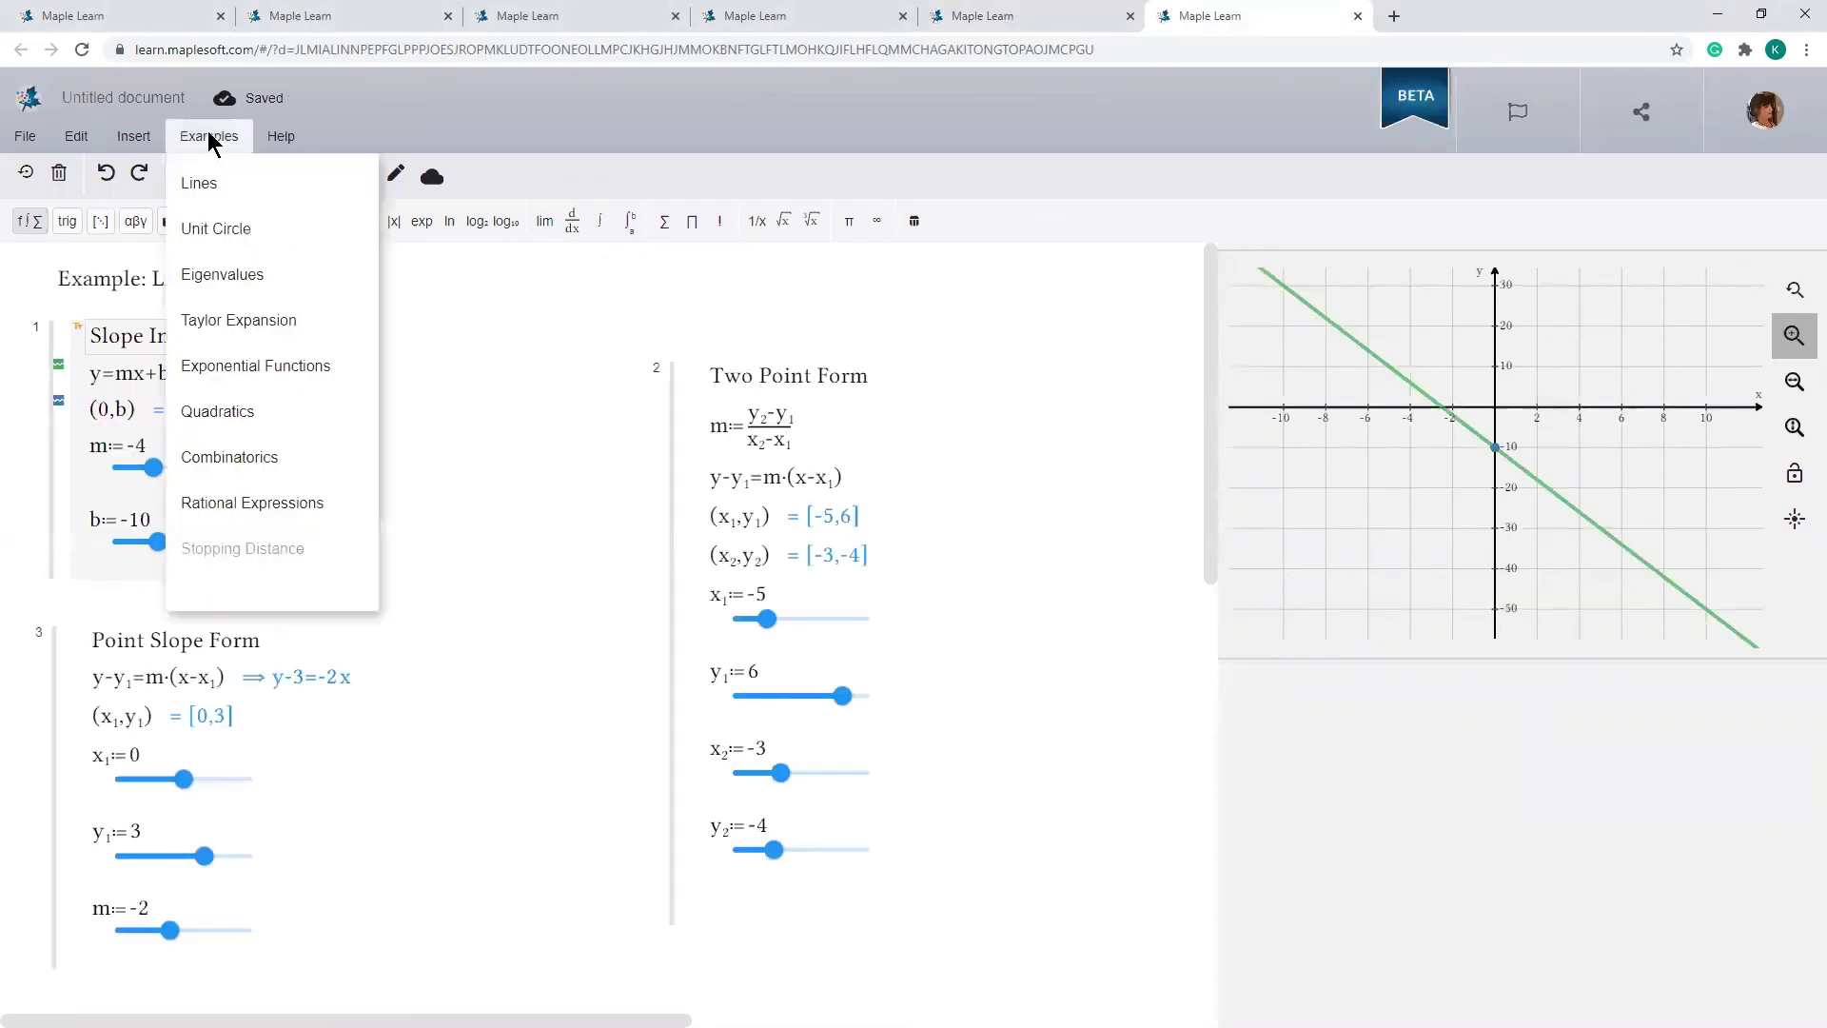
click(247, 333)
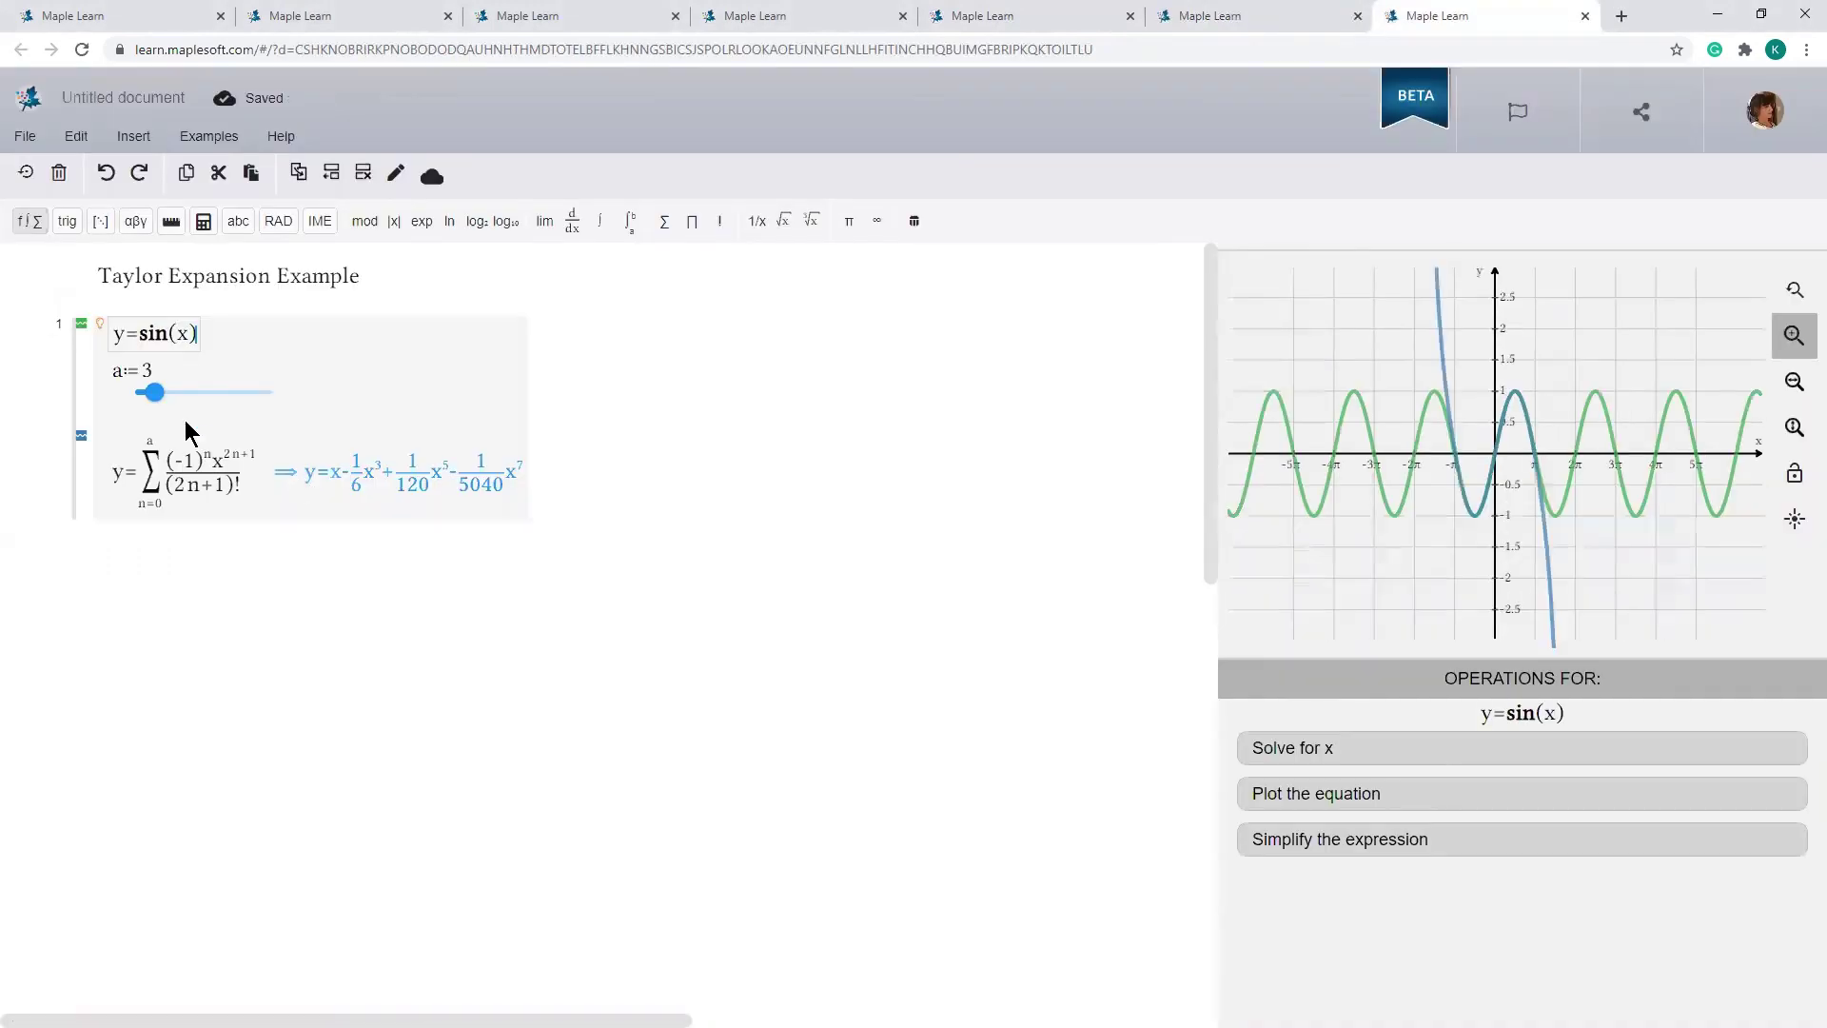
drag(151, 398, 165, 400)
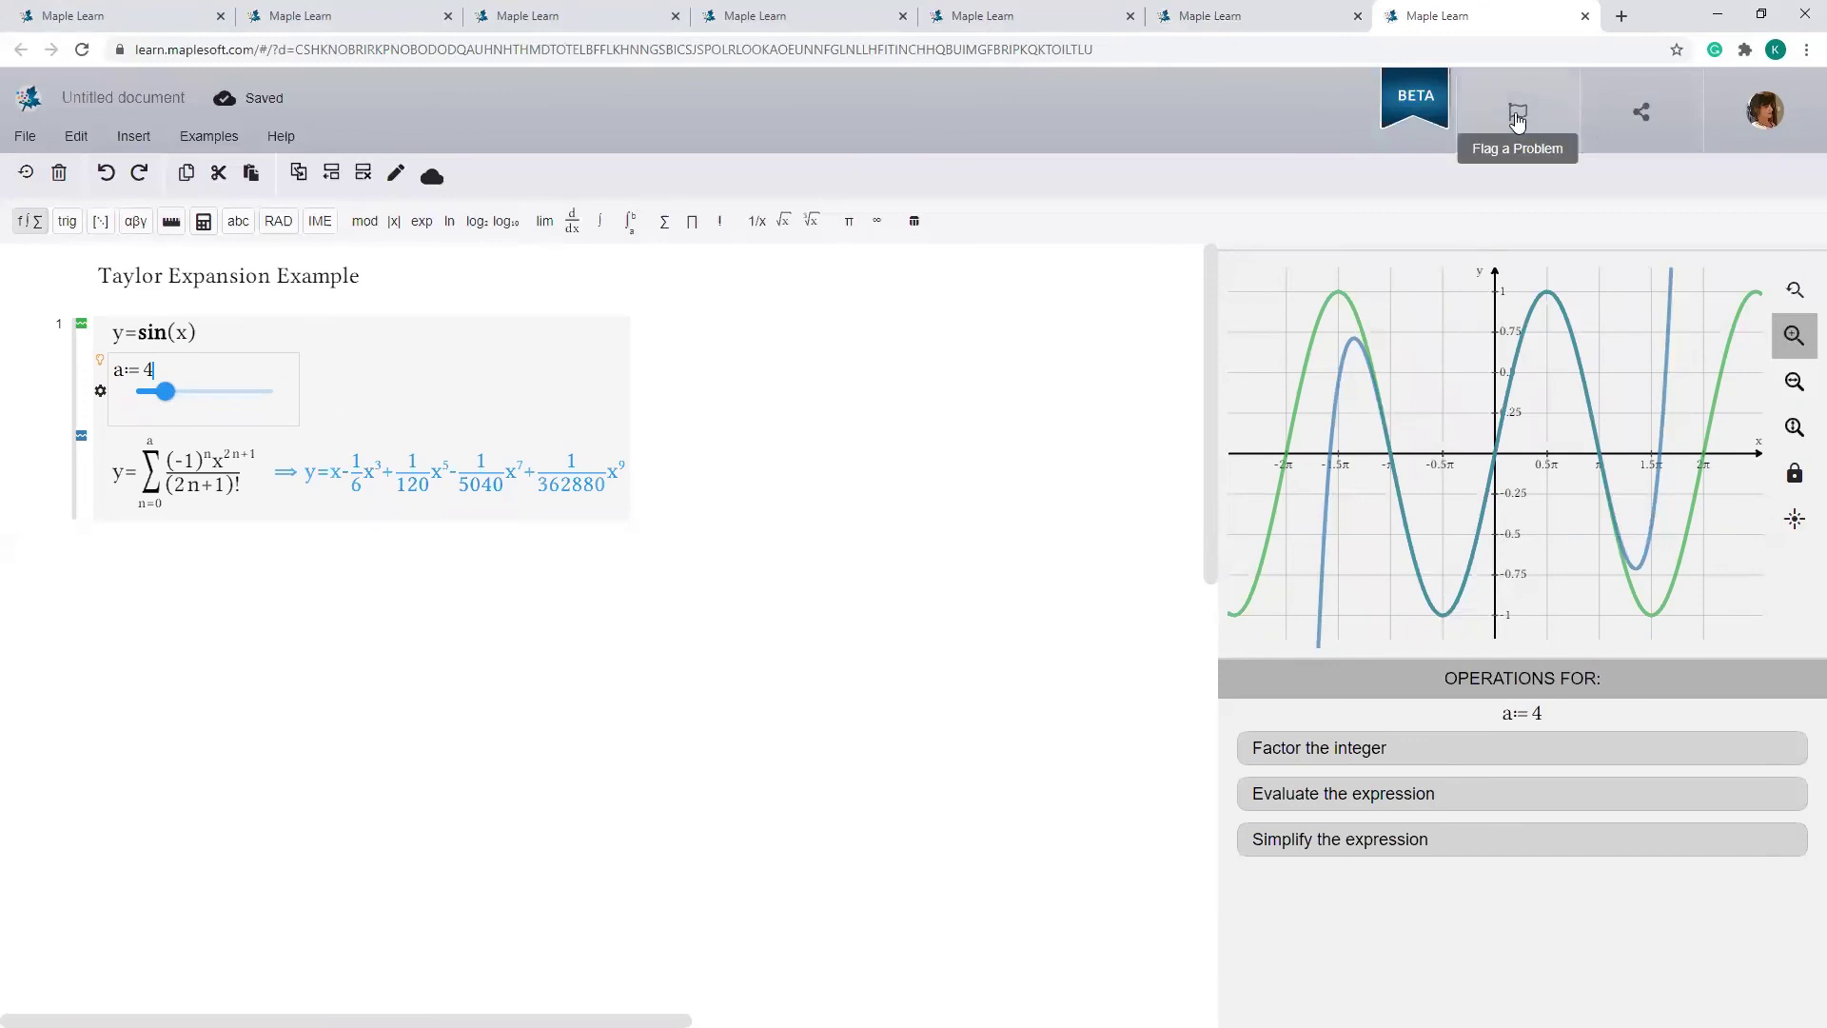
Open the Maple Learn product information page from the help options and bring up its feedback form.
click(288, 142)
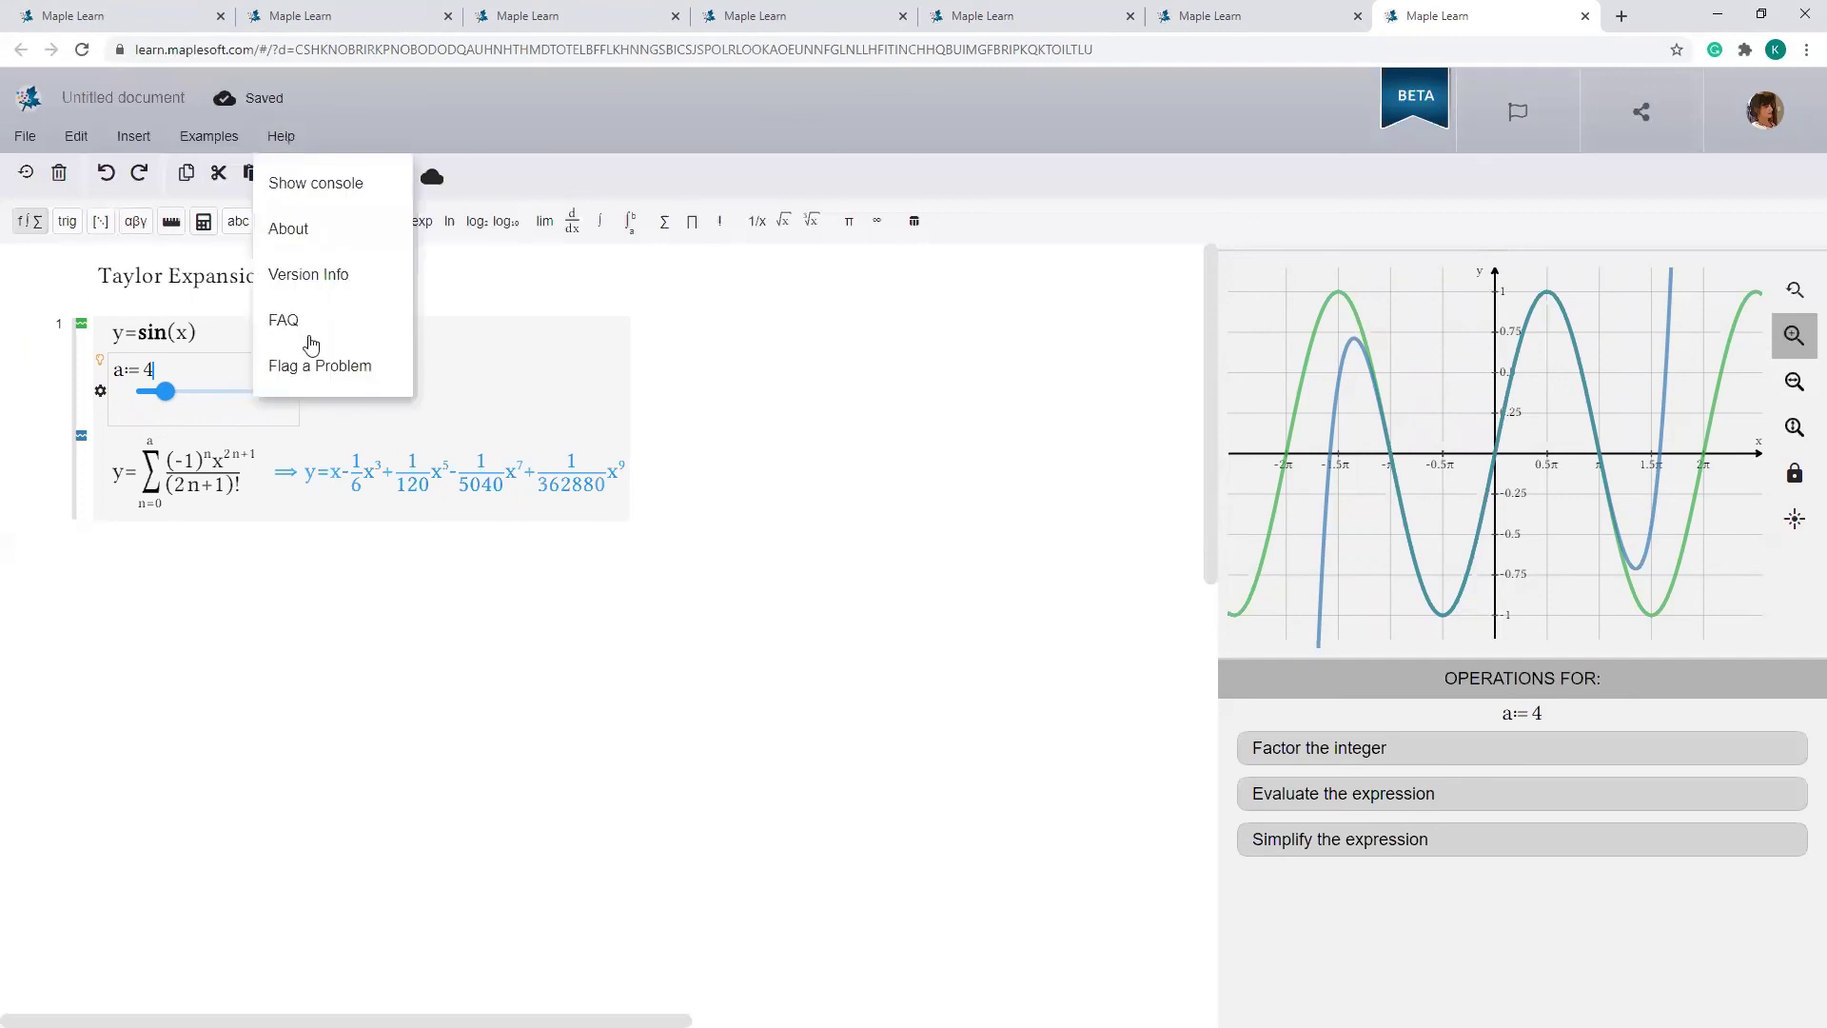
click(312, 231)
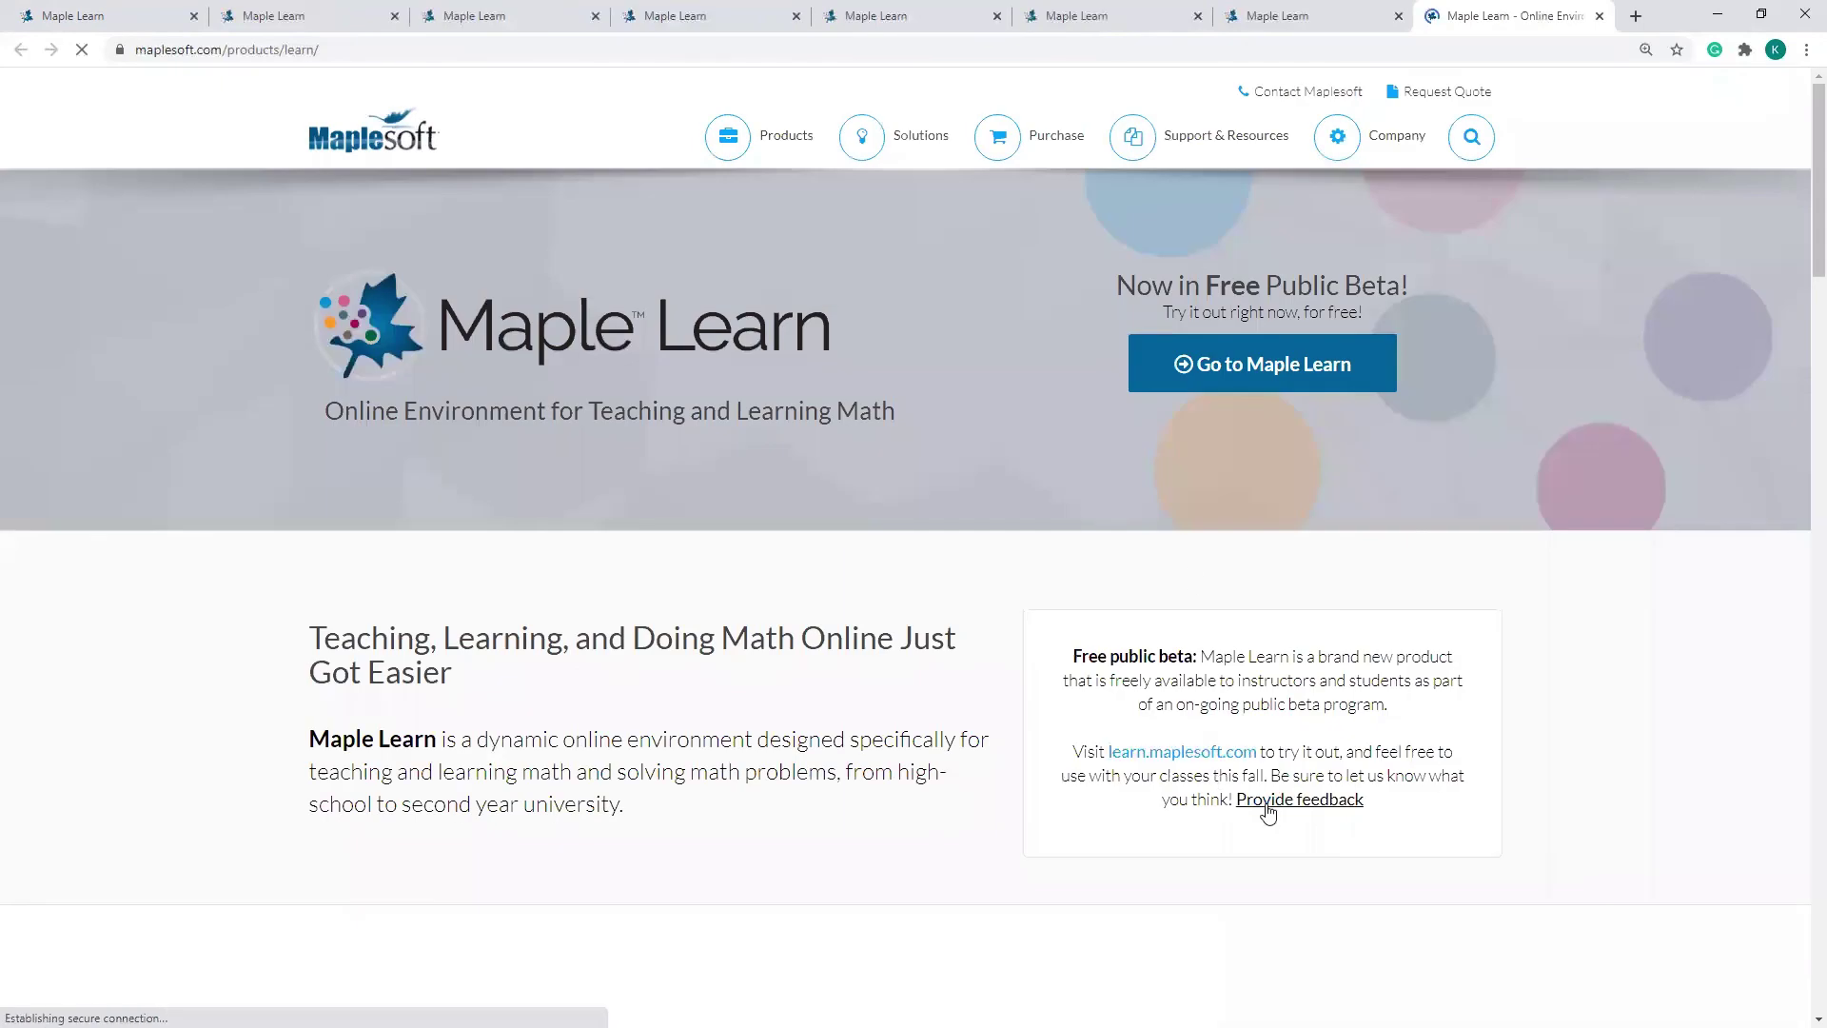
click(1276, 801)
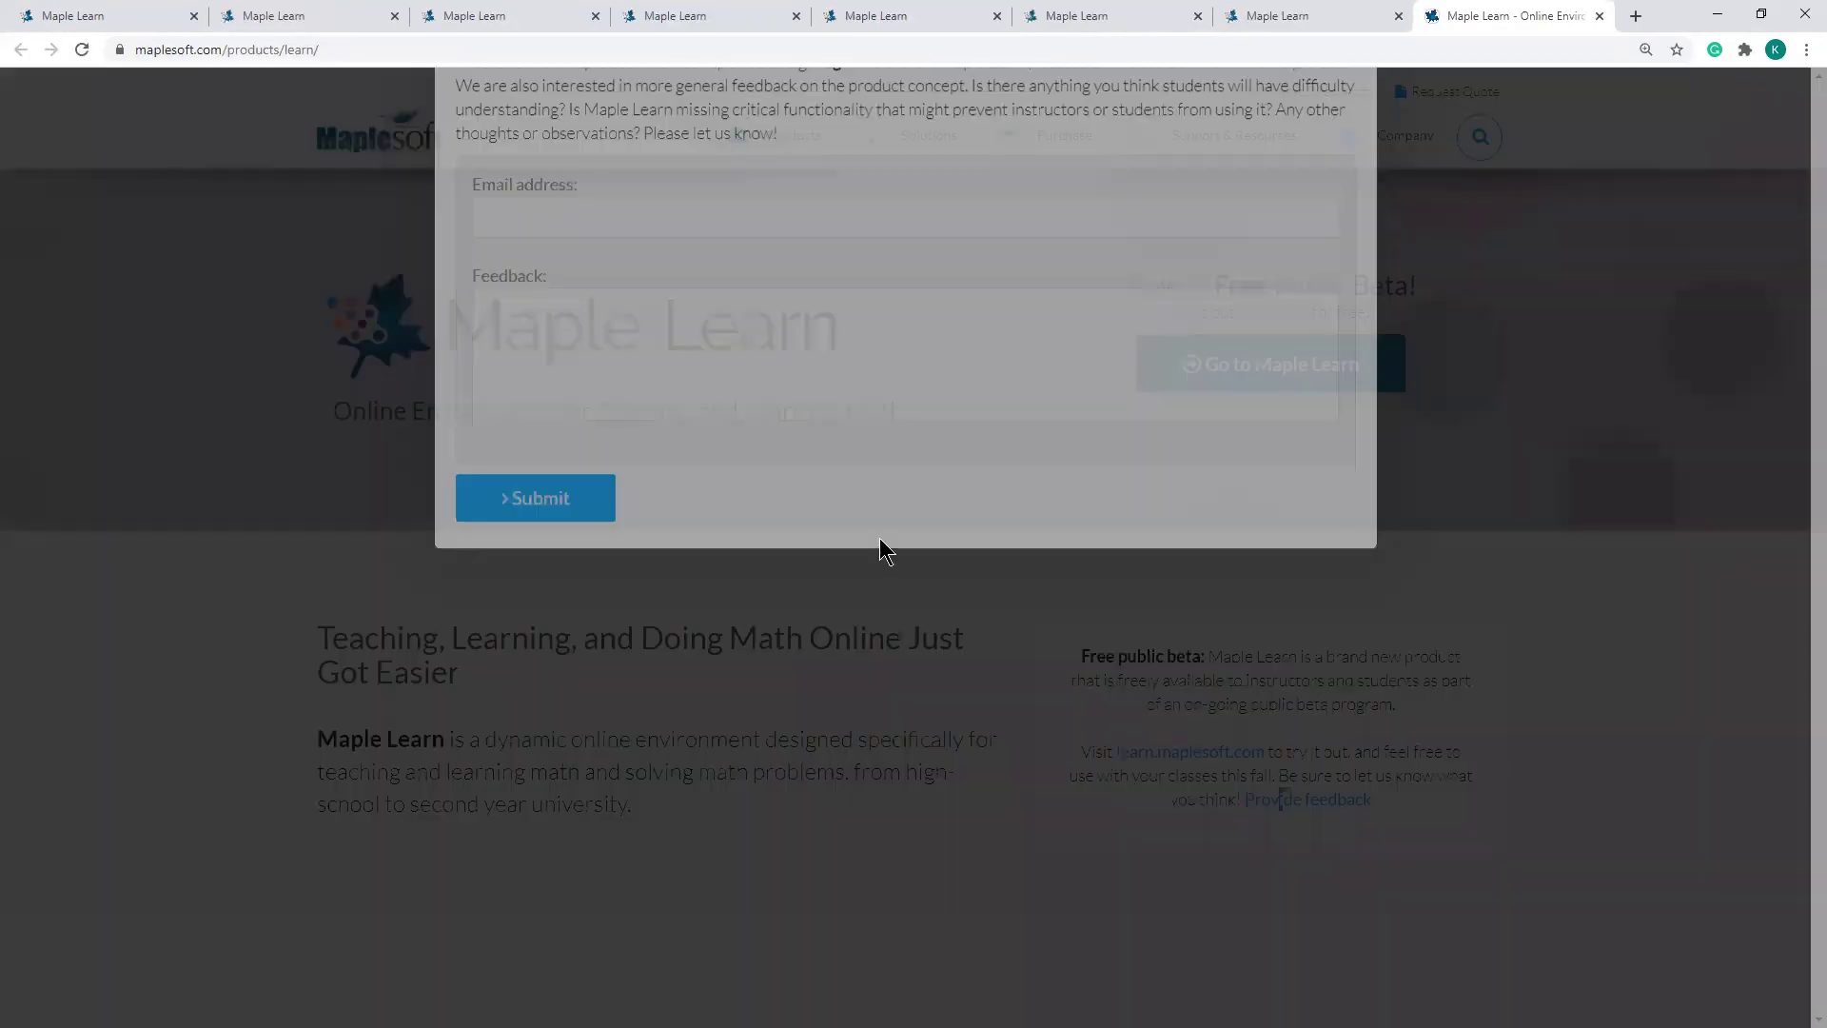